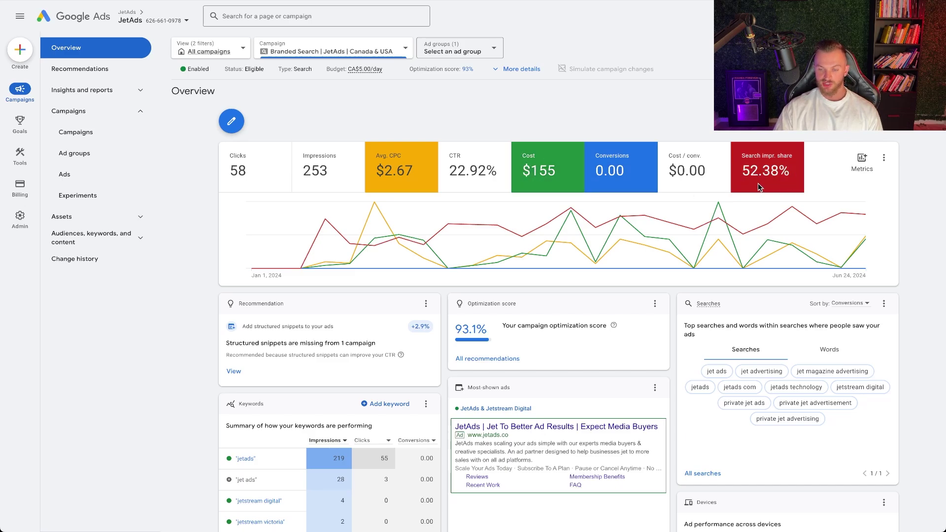
- Show All campaigns in the Overview and open the + New campaign dropdown
scroll(493, 296, down, 2)
mouse_move(240, 363)
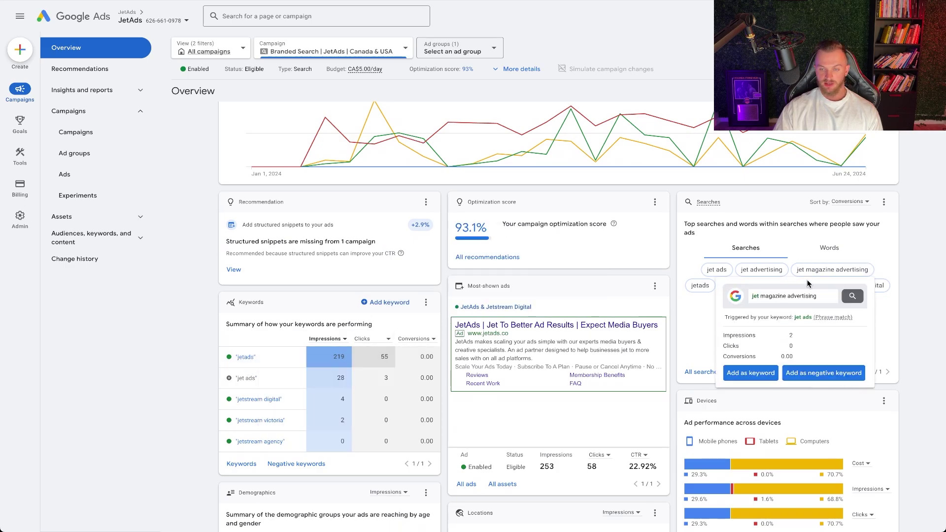
mouse_move(726, 271)
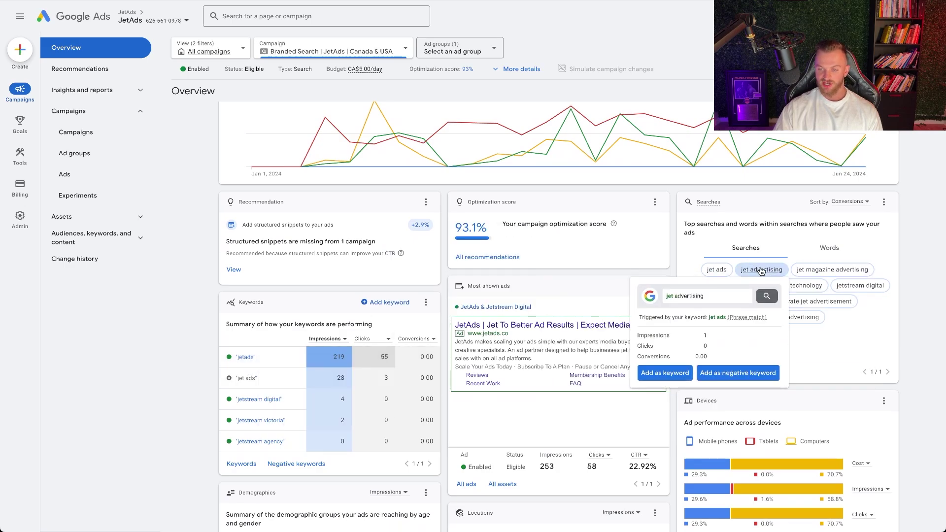
mouse_move(818, 273)
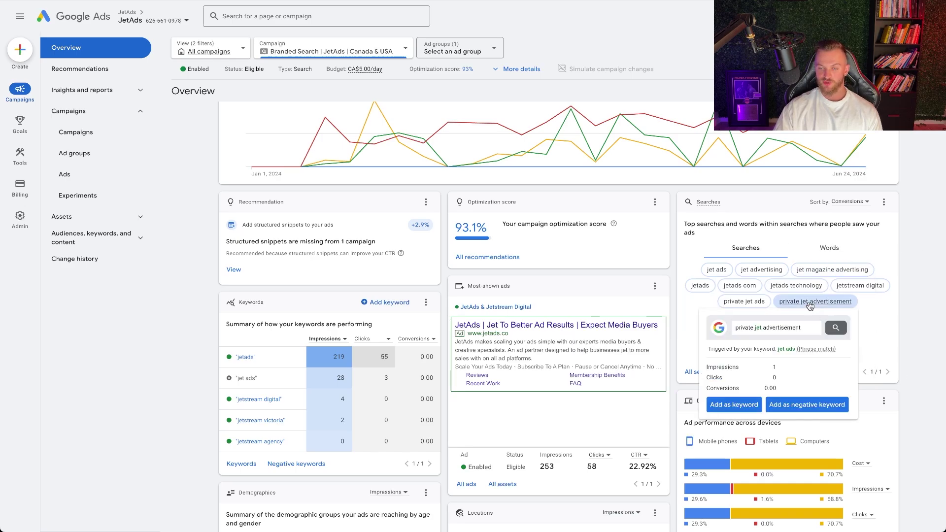
scroll(901, 348, up, 1)
scroll(901, 348, up, 2)
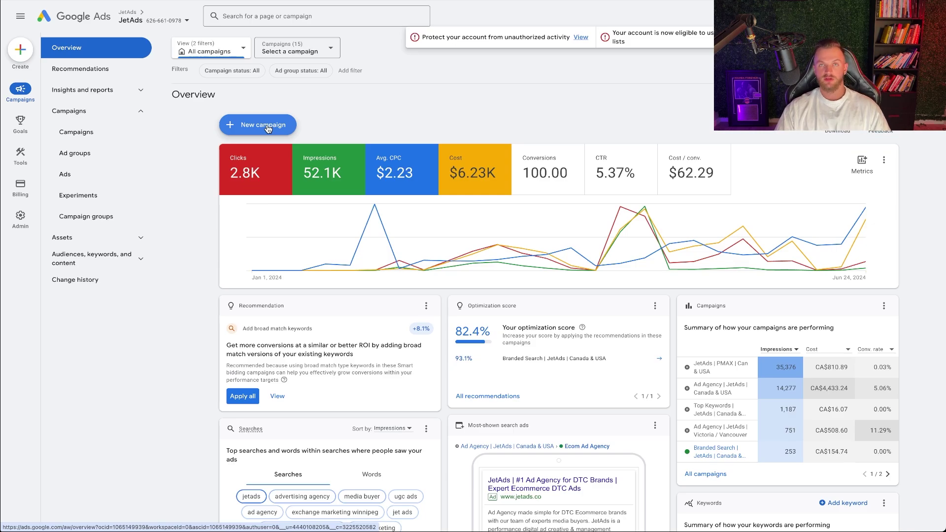
click(267, 129)
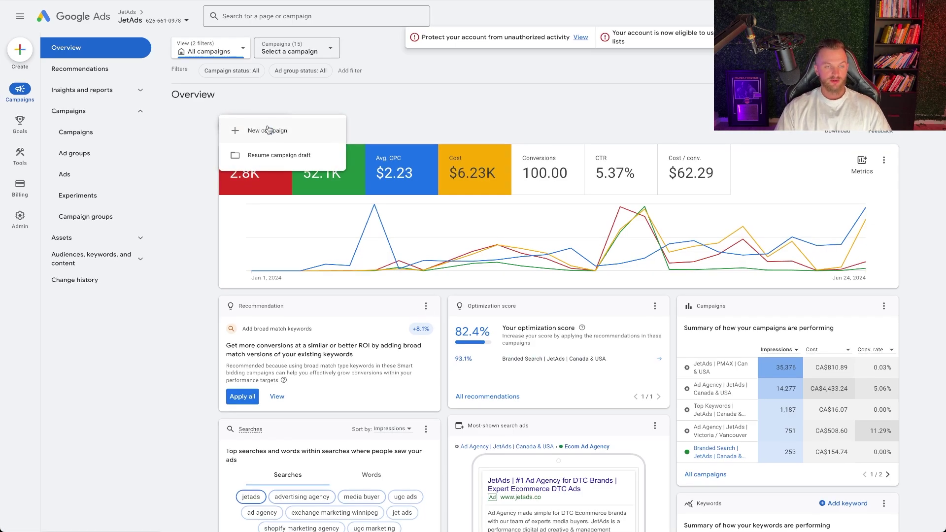
- Create a new campaign with Leads as the objective and Search as the campaign type
click(274, 131)
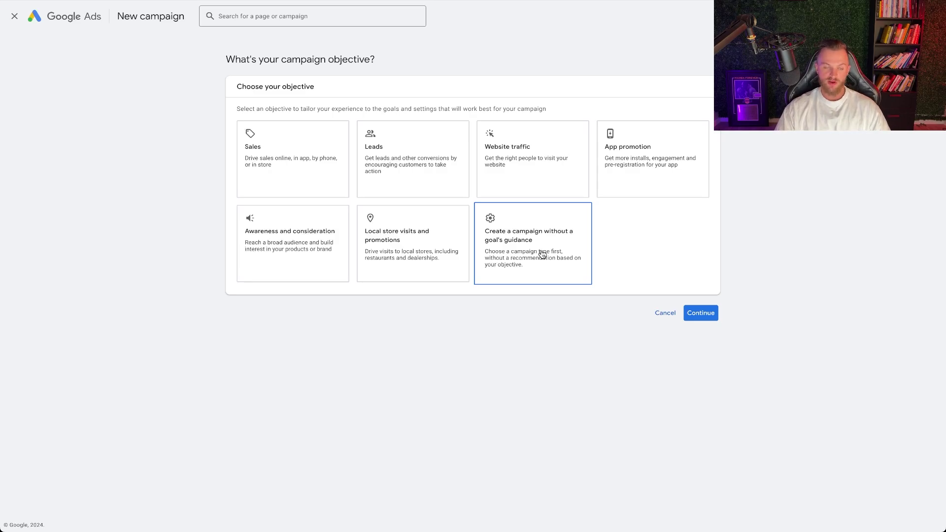
click(412, 150)
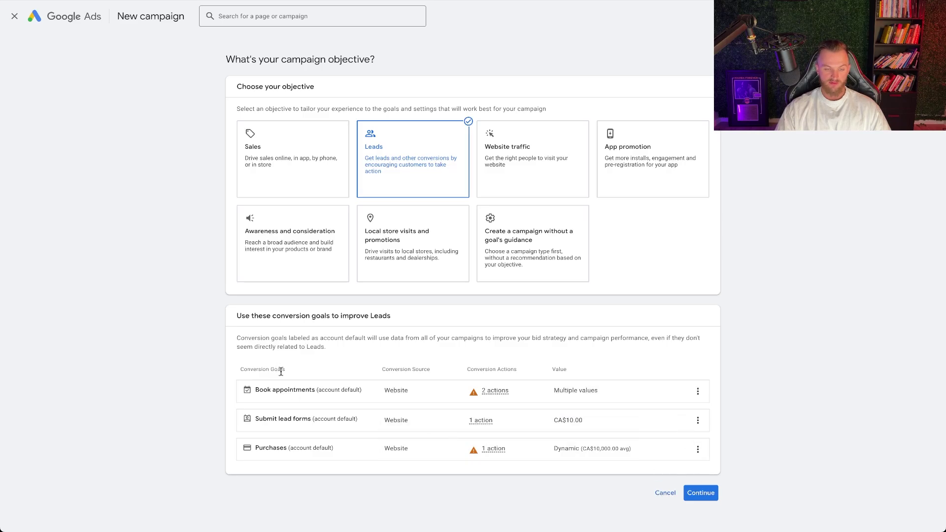
click(702, 493)
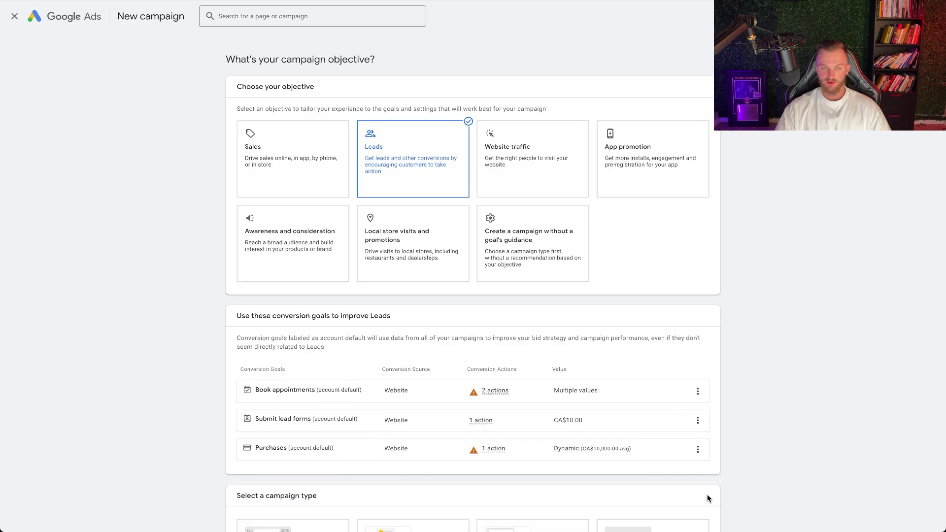
scroll(596, 411, down, 5)
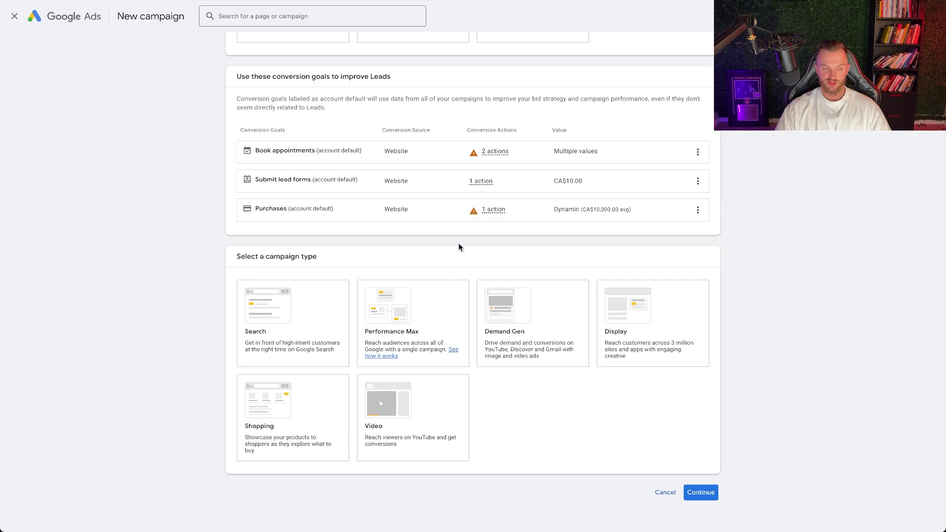
click(303, 320)
scroll(245, 397, down, 3)
click(253, 377)
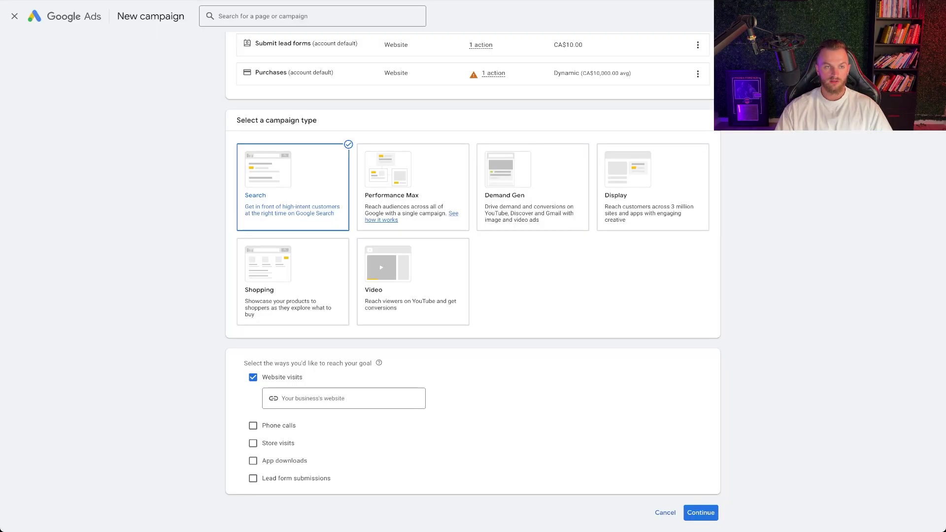
click(331, 399)
text(https://www.jetads.co/)
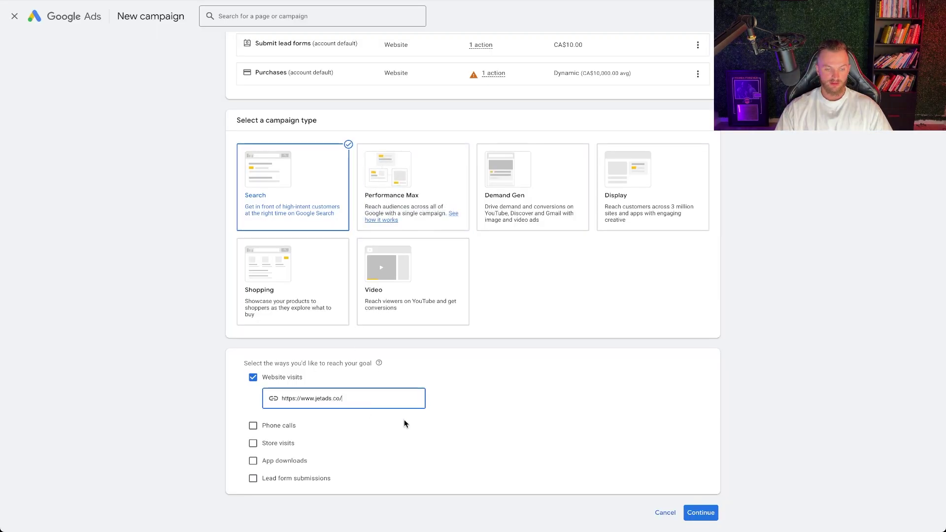
click(697, 511)
- Name the campaign 'JetAds | Branded Search | CAN & USA | JET' and continue
scroll(488, 337, down, 3)
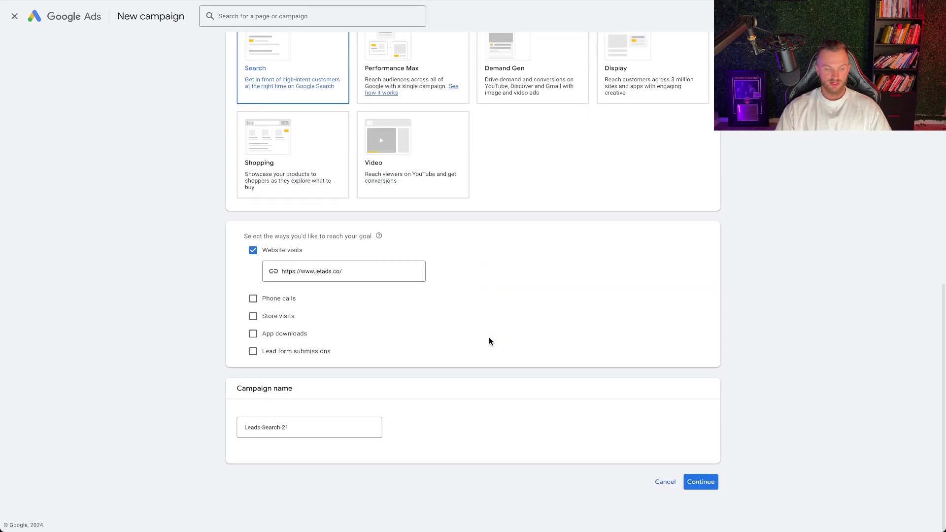
click(294, 435)
drag(289, 427, 242, 431)
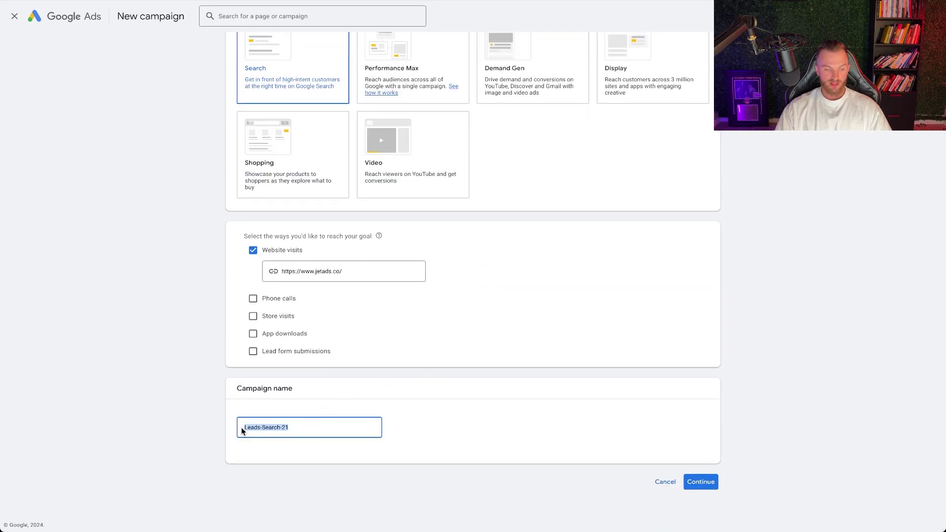
text(JetAds | Branded)
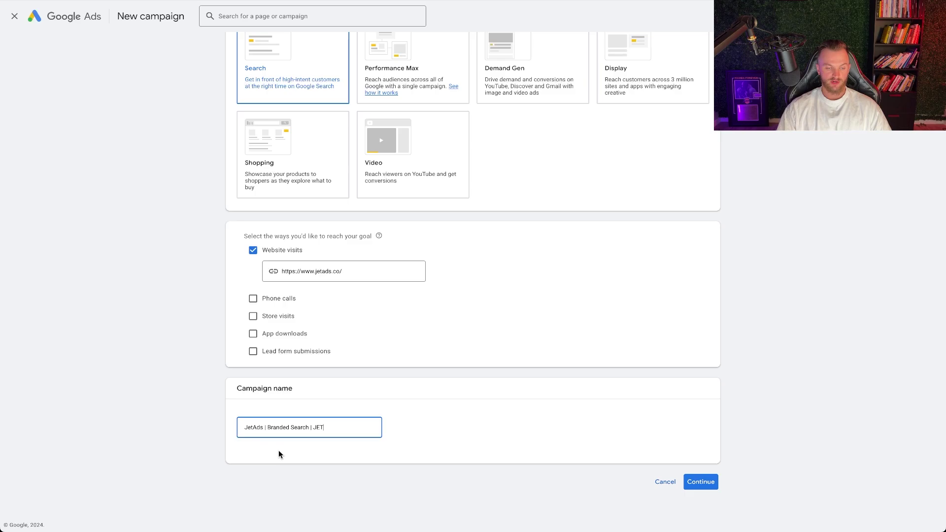
double_click(315, 426)
drag(314, 426, 333, 428)
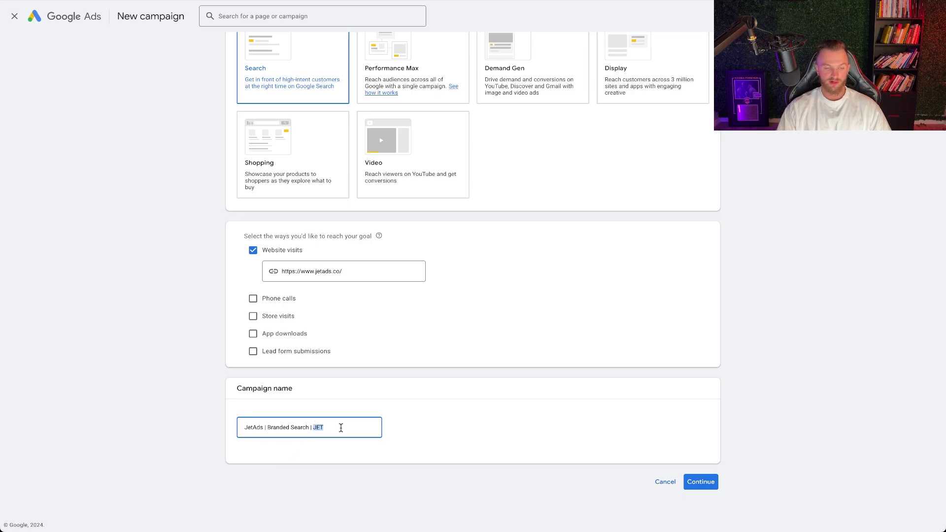
click(314, 426)
text(C)
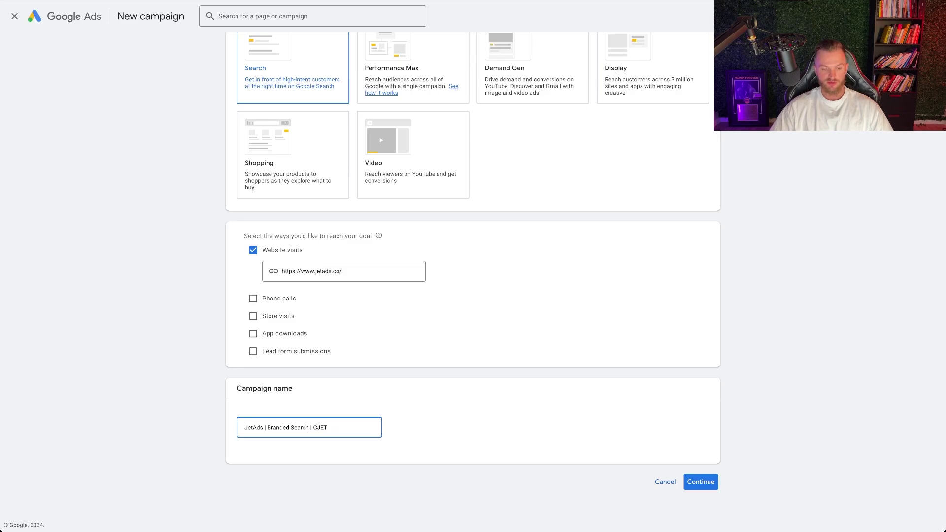
text(AN & US)
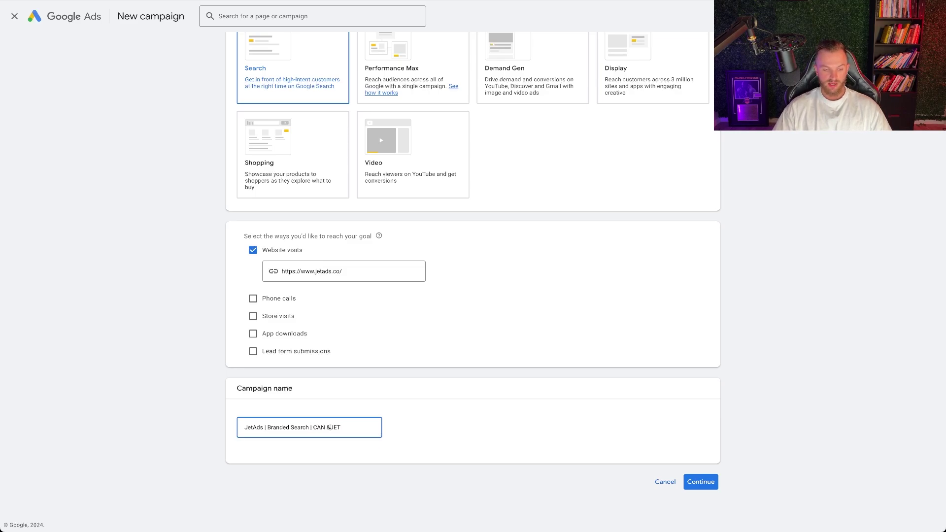
text(A |)
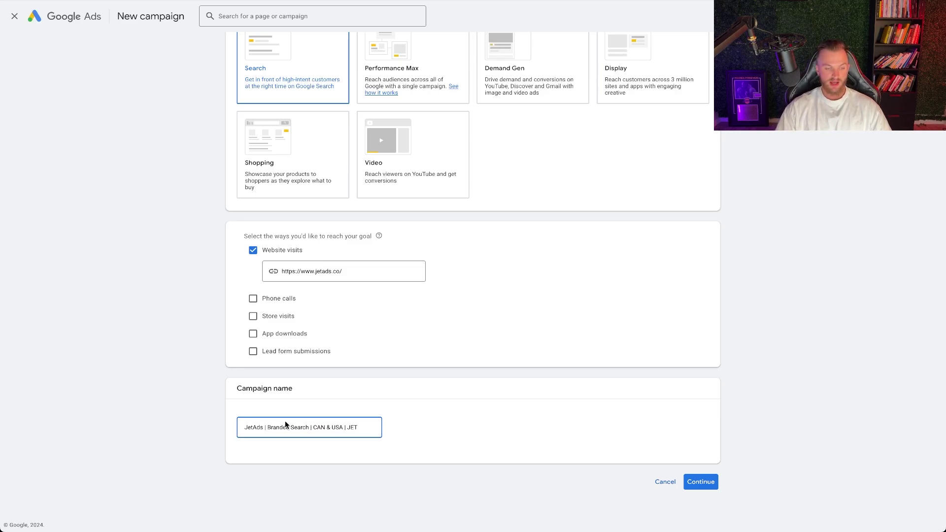
click(701, 482)
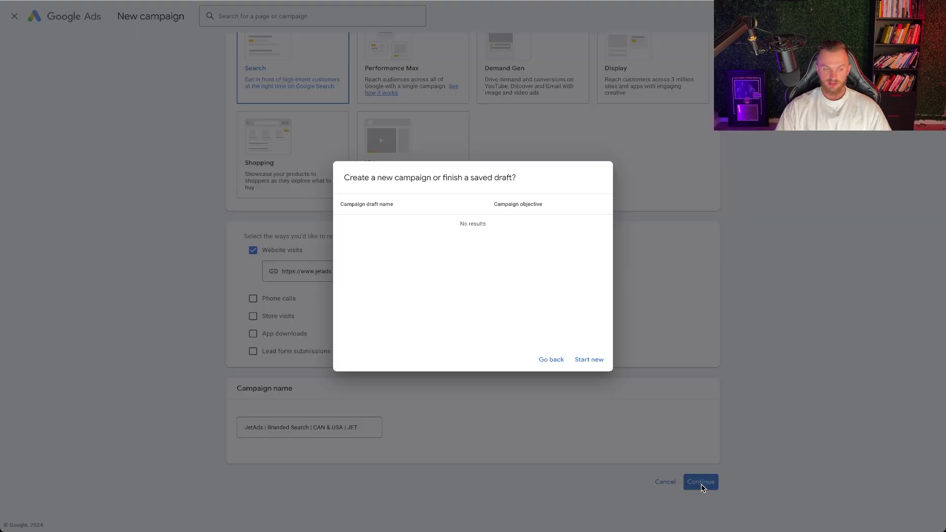
- Start a fresh campaign instead of a draft and set the bidding focus to Clicks
click(583, 364)
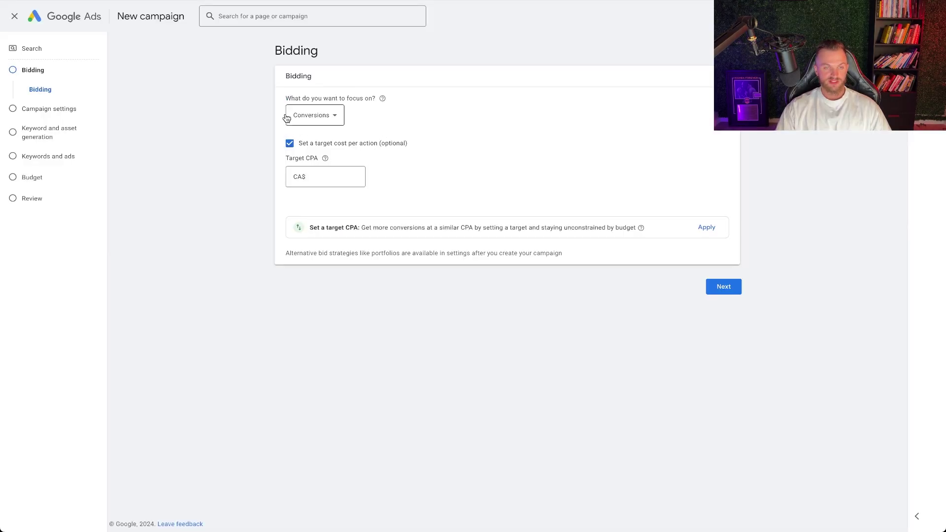
click(326, 116)
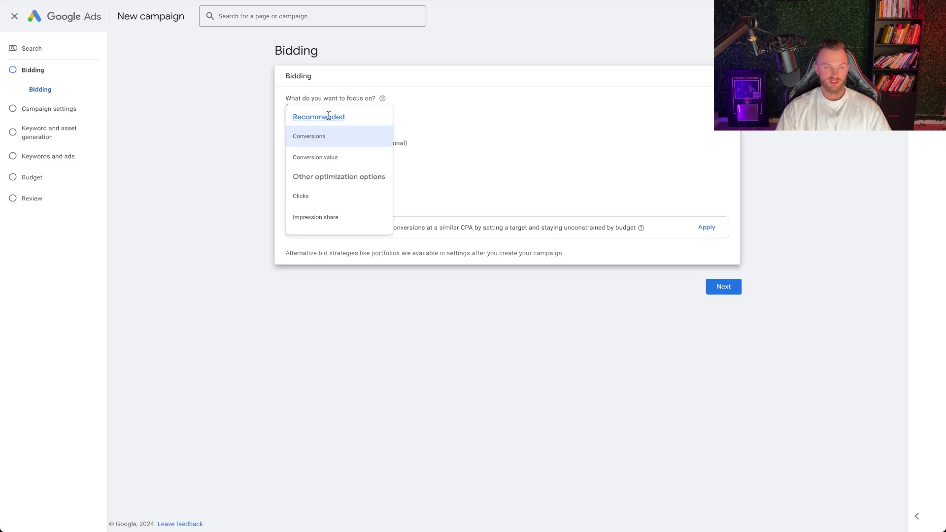
click(325, 197)
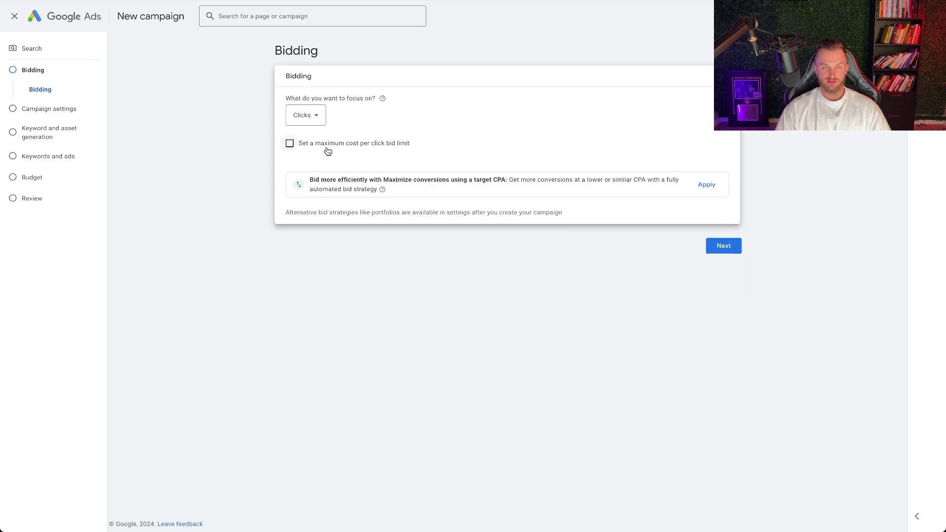
click(310, 117)
click(315, 200)
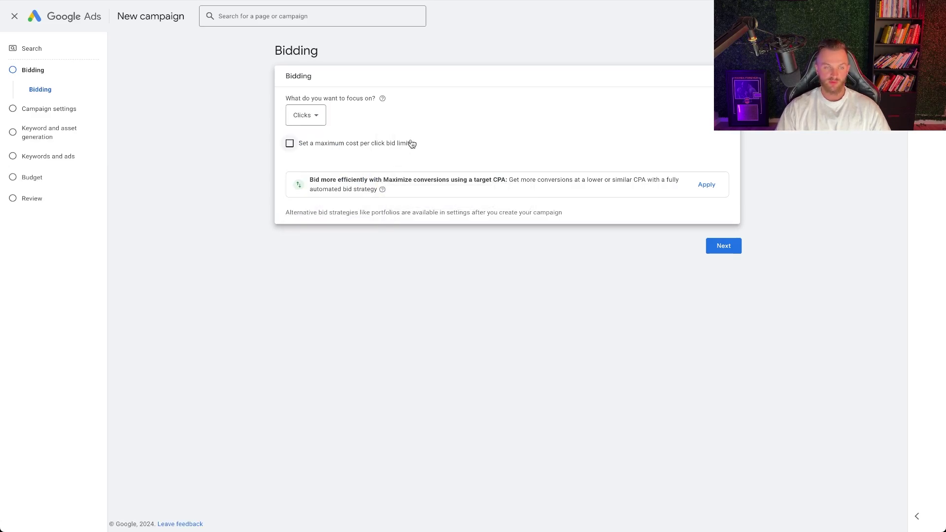
- Leave the maximum CPC bid limit unset and advance to campaign settings
click(303, 149)
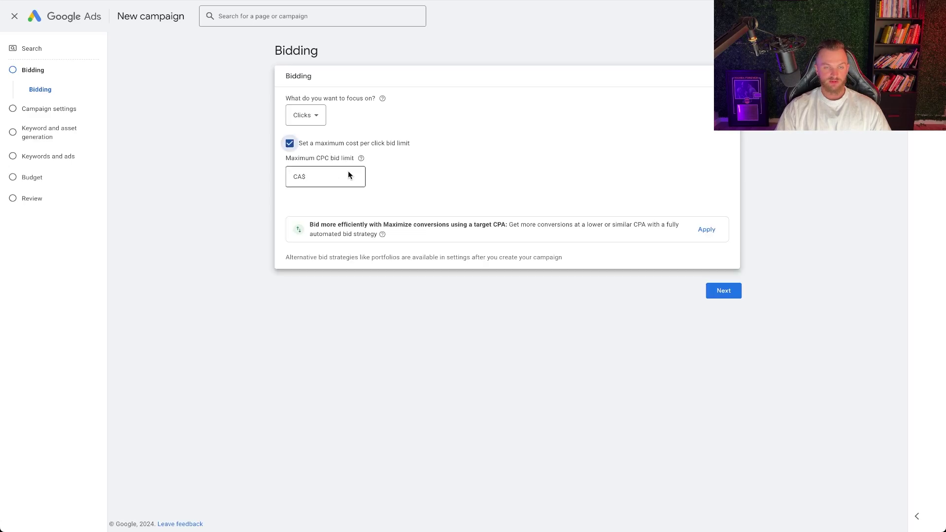
click(300, 144)
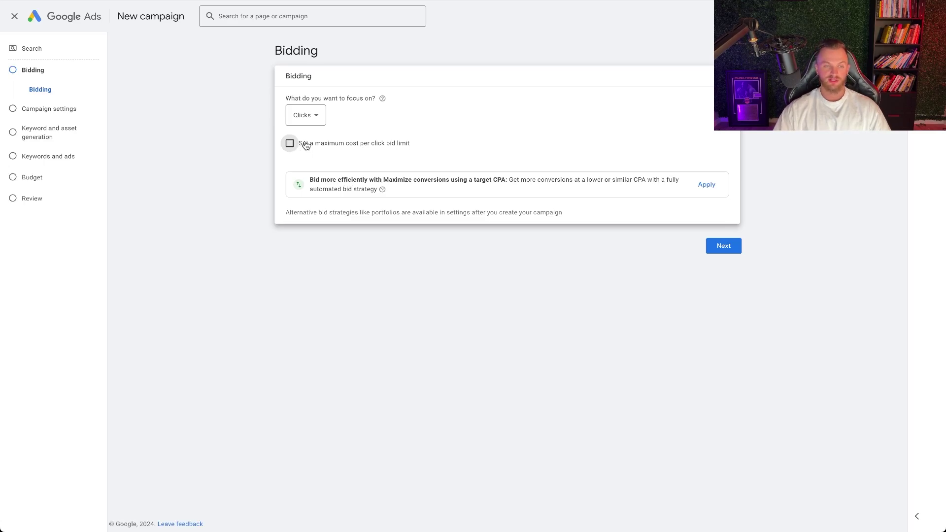
click(304, 144)
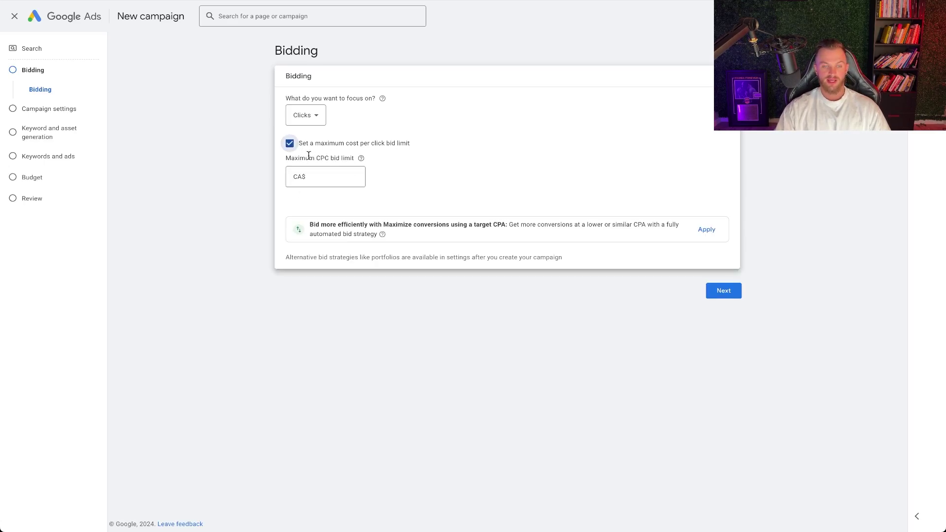
click(292, 144)
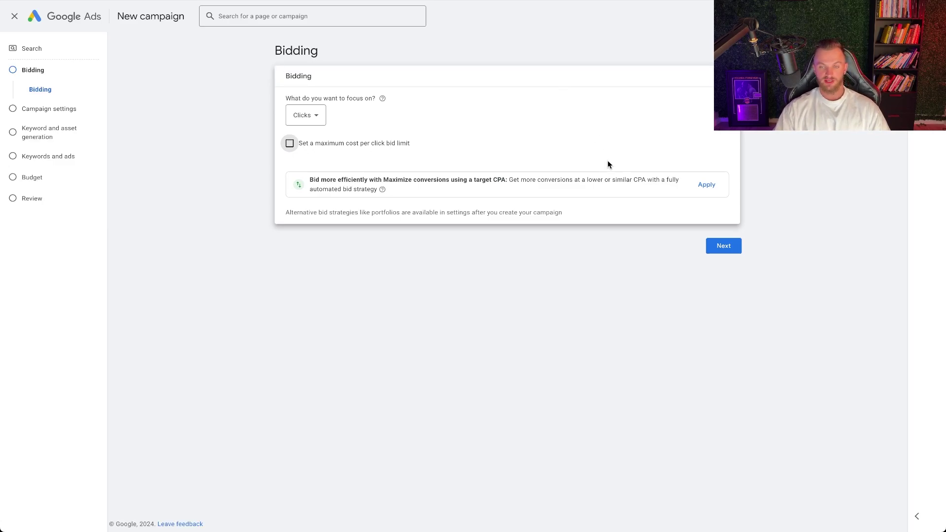
click(724, 245)
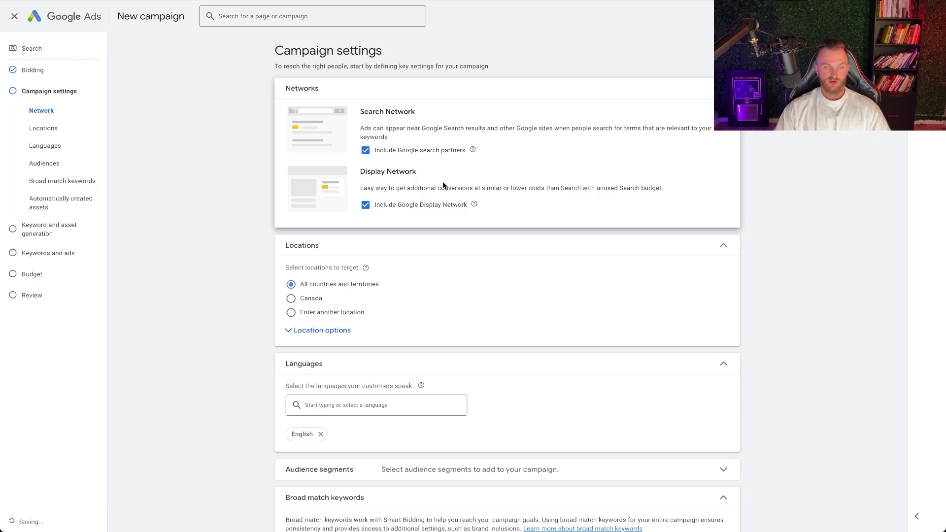
- Exclude the Google Display Network and search partners so ads run on Google Search only
click(366, 206)
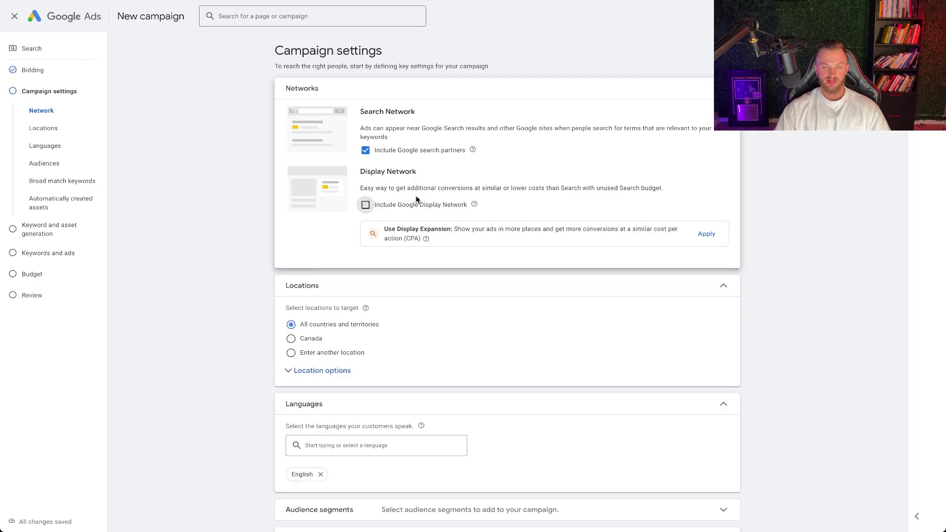
drag(361, 188, 669, 193)
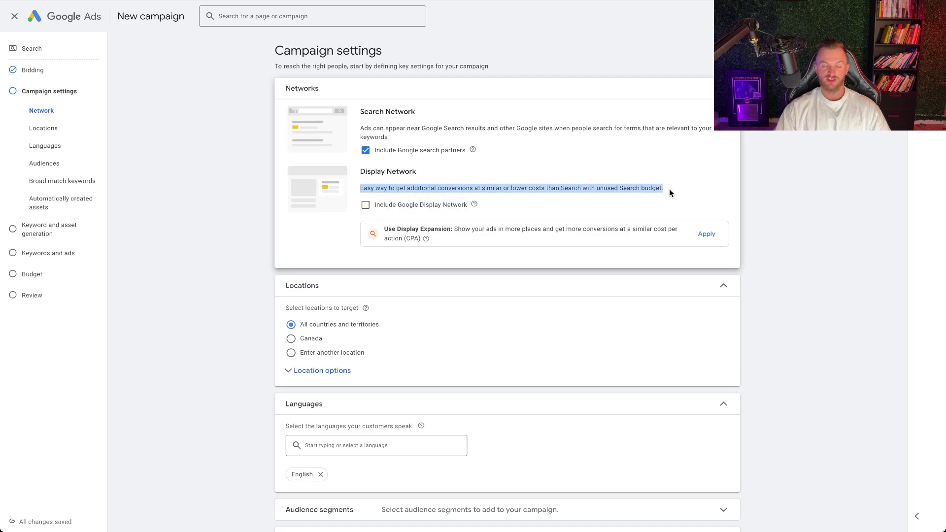
click(588, 189)
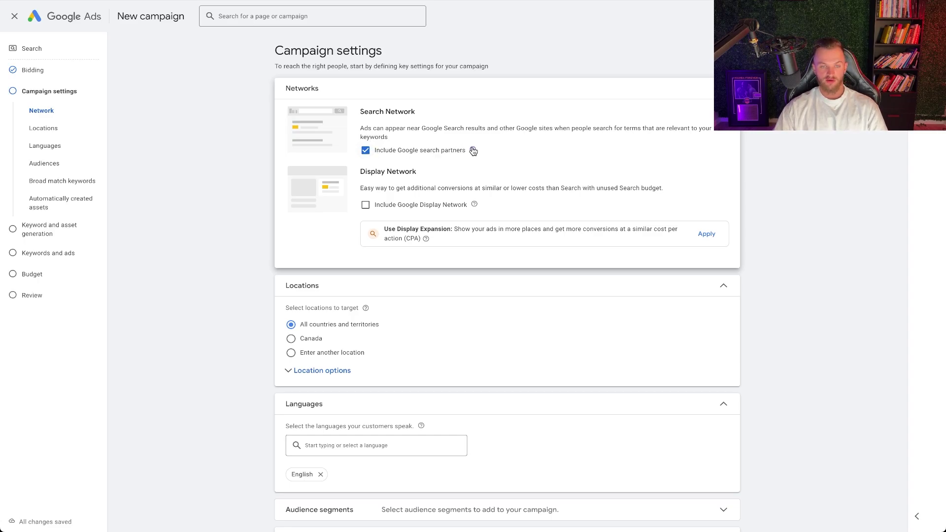
mouse_move(474, 151)
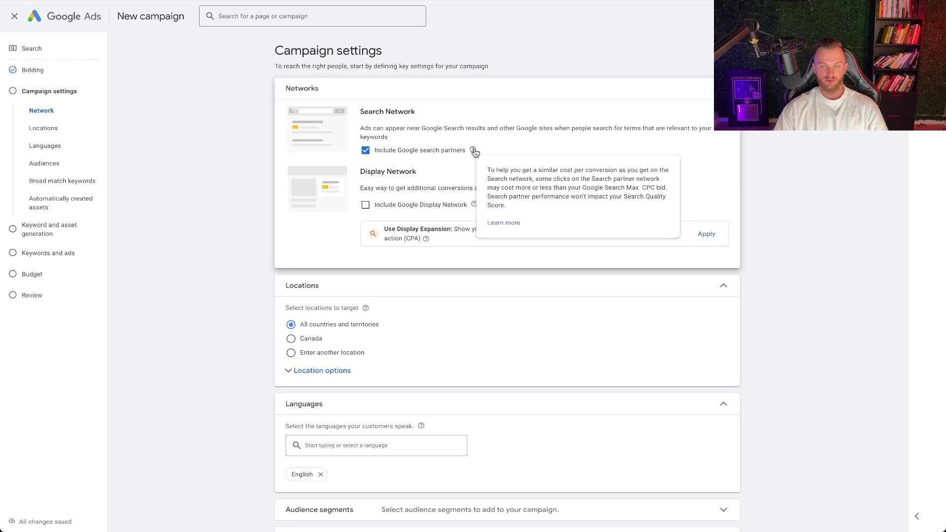
click(365, 151)
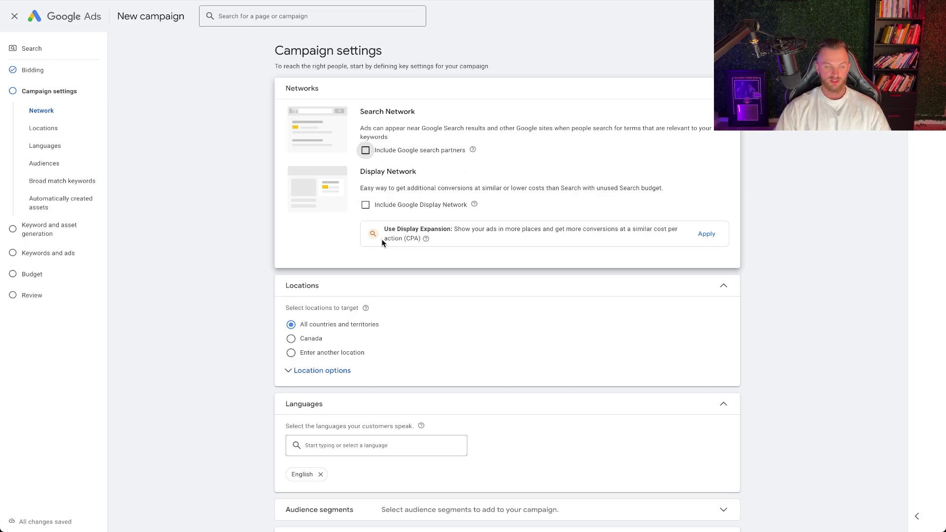
- Choose custom location targeting and add Canada as a target location
scroll(356, 239, down, 1)
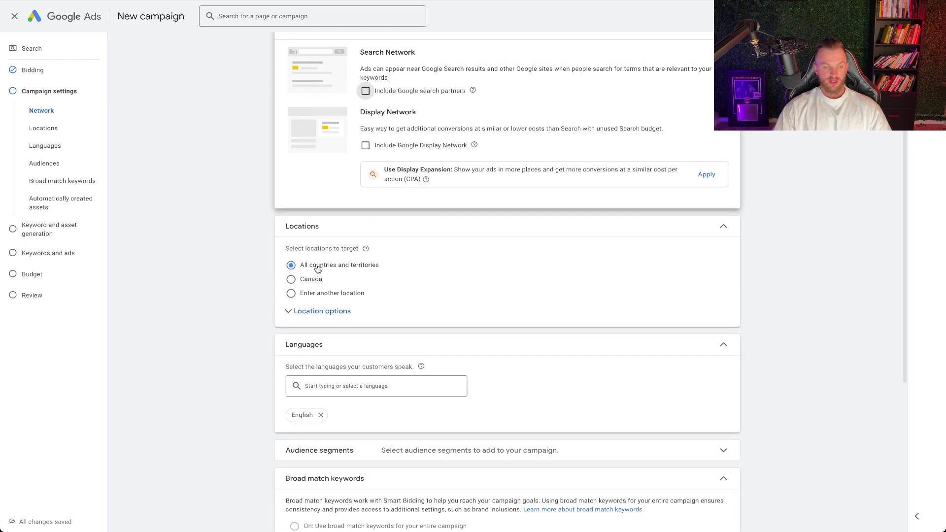
click(291, 293)
click(291, 280)
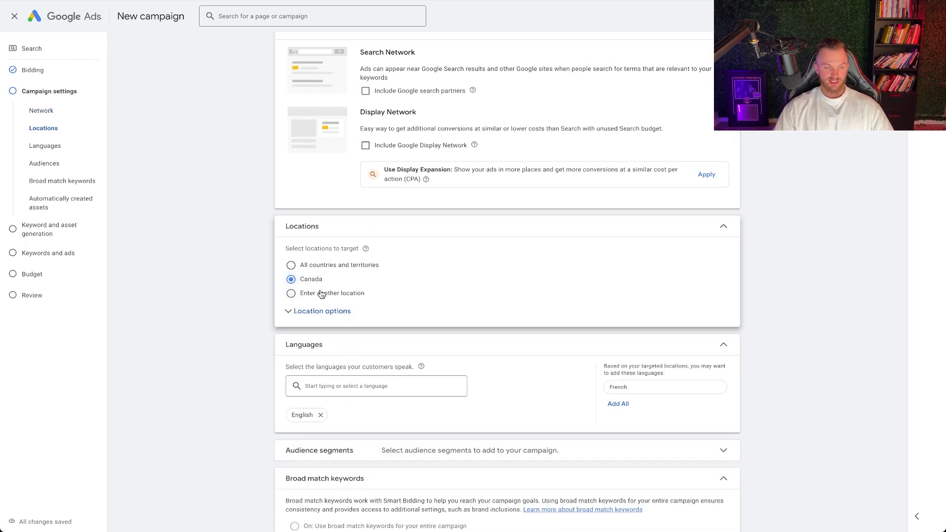
click(295, 294)
click(333, 318)
text(canada)
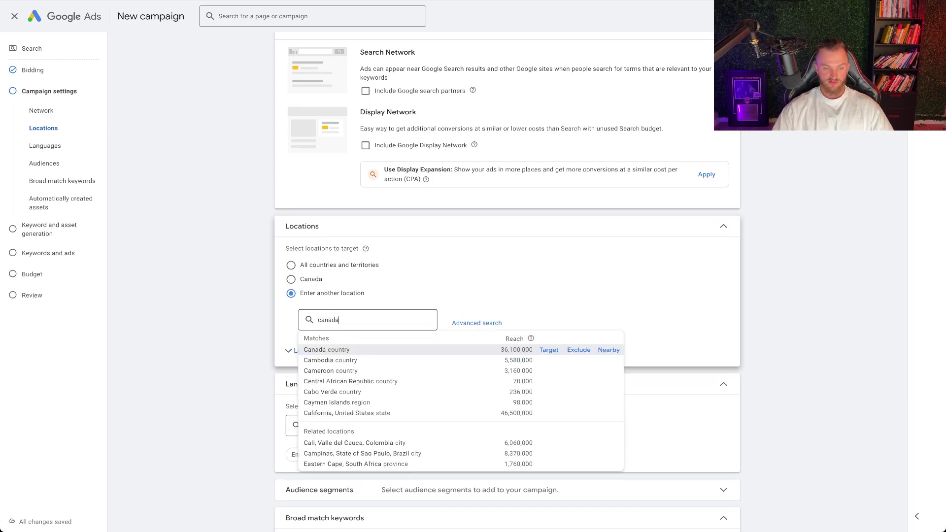
click(549, 348)
- Add the United States as a target location and keep English as the language
text(united)
click(548, 387)
scroll(492, 320, down, 3)
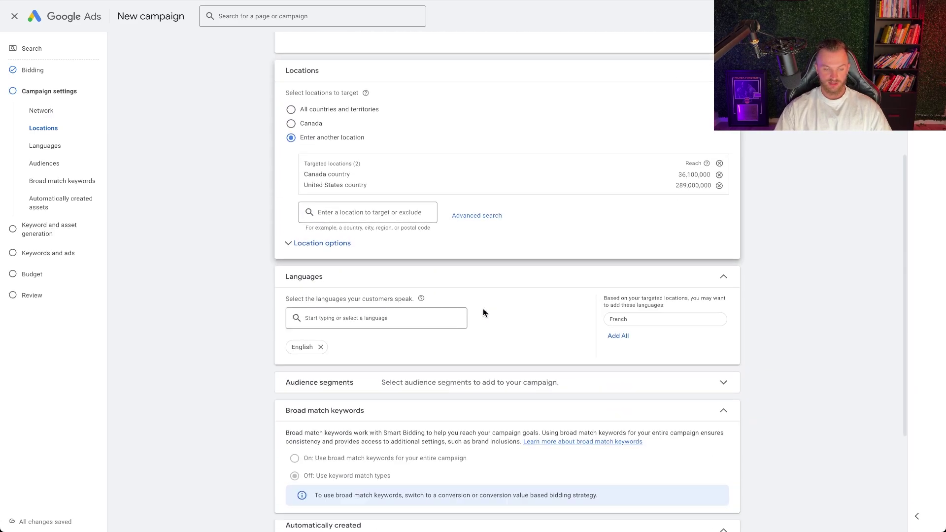
click(365, 318)
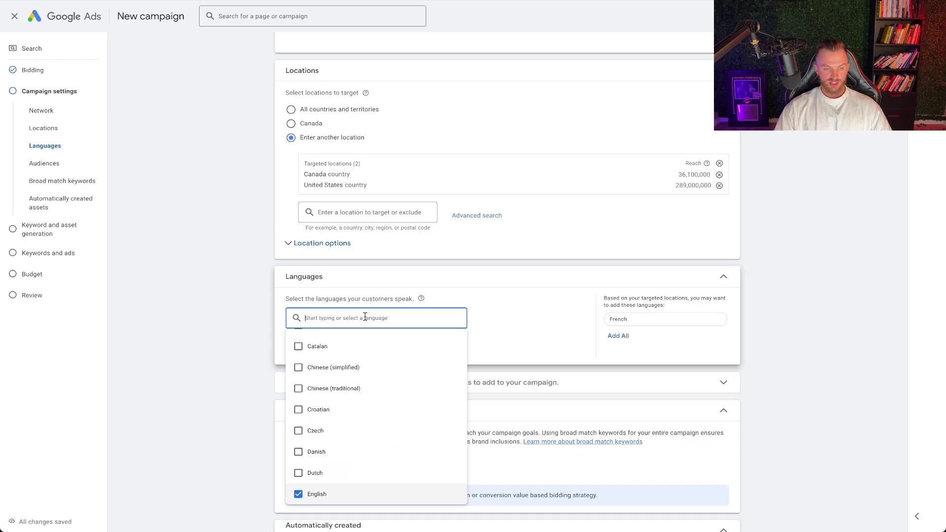
click(221, 289)
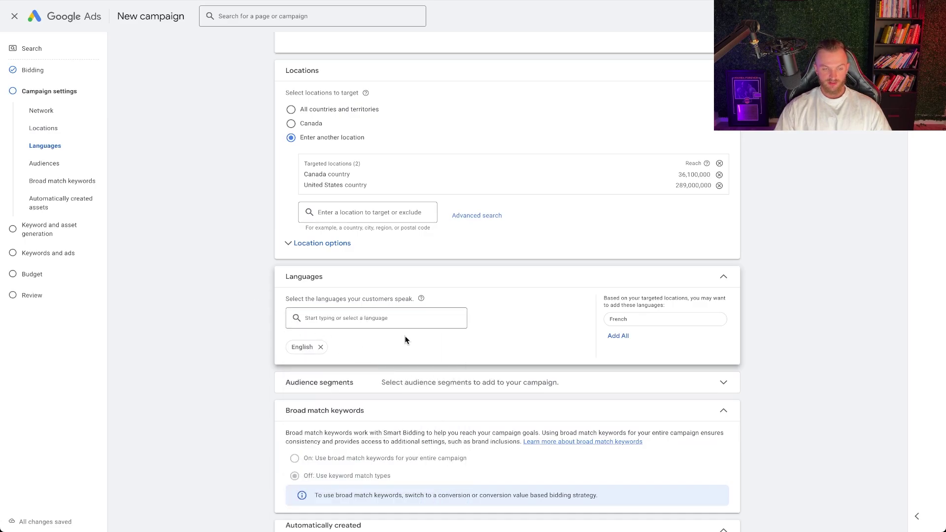
- Expand More settings and continue to the Keyword and asset generation step
scroll(406, 338, down, 1)
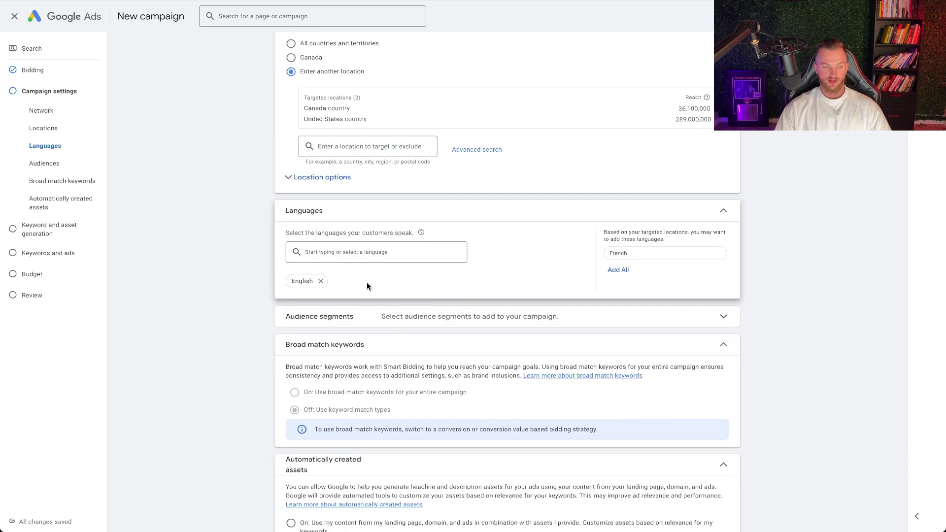
scroll(424, 309, down, 1)
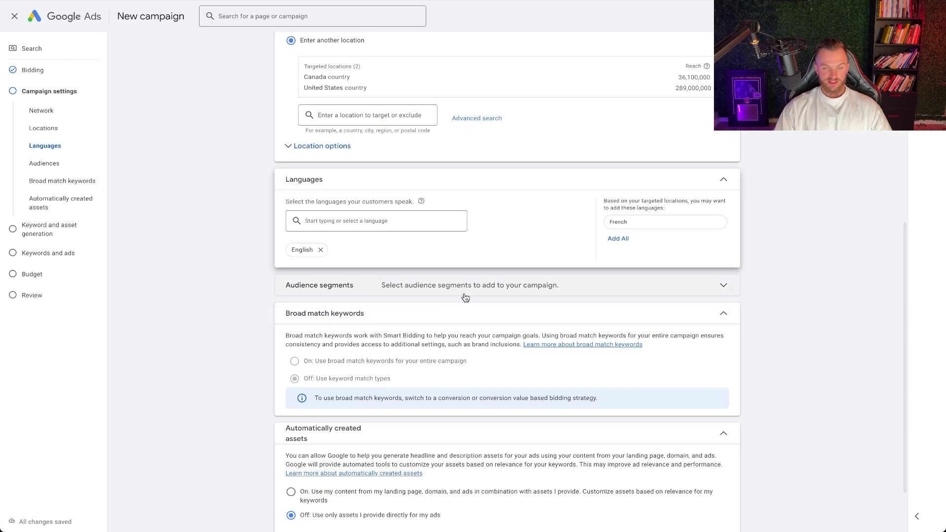
scroll(490, 286, down, 1)
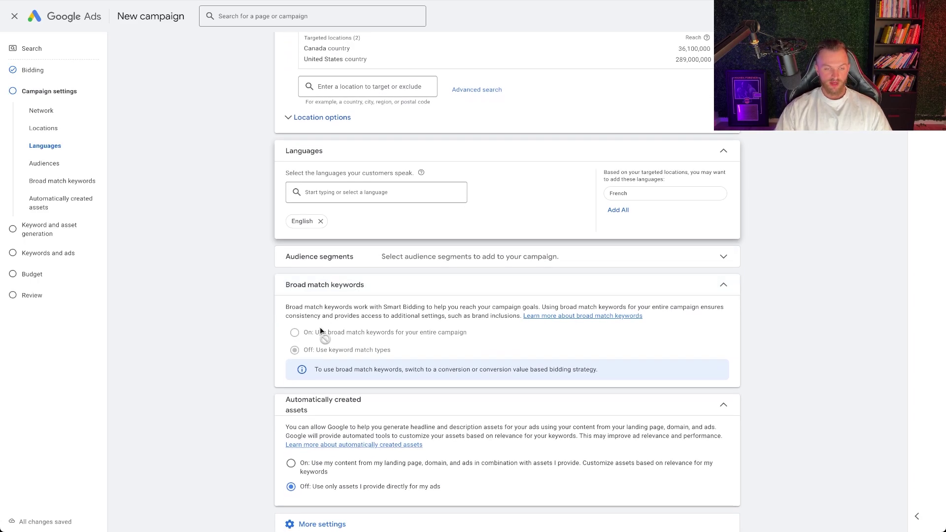
scroll(317, 345, down, 1)
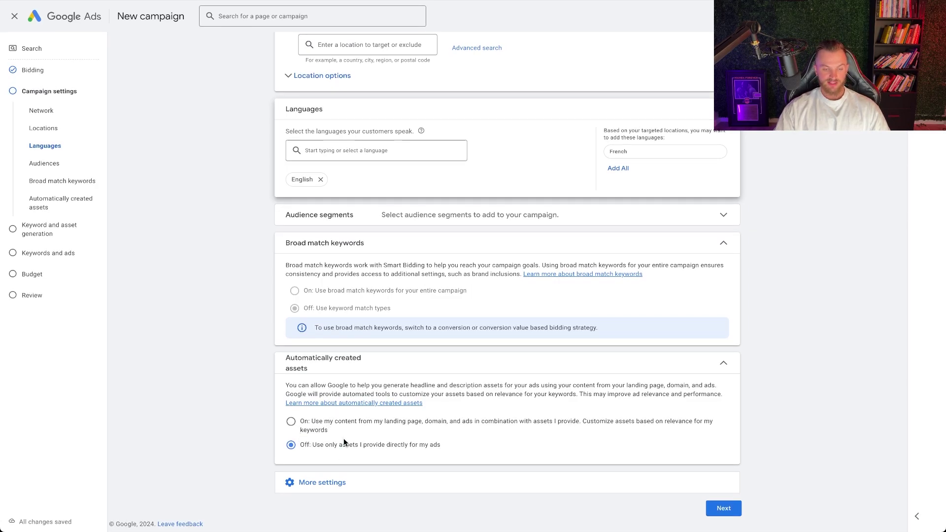
click(343, 482)
scroll(419, 399, down, 2)
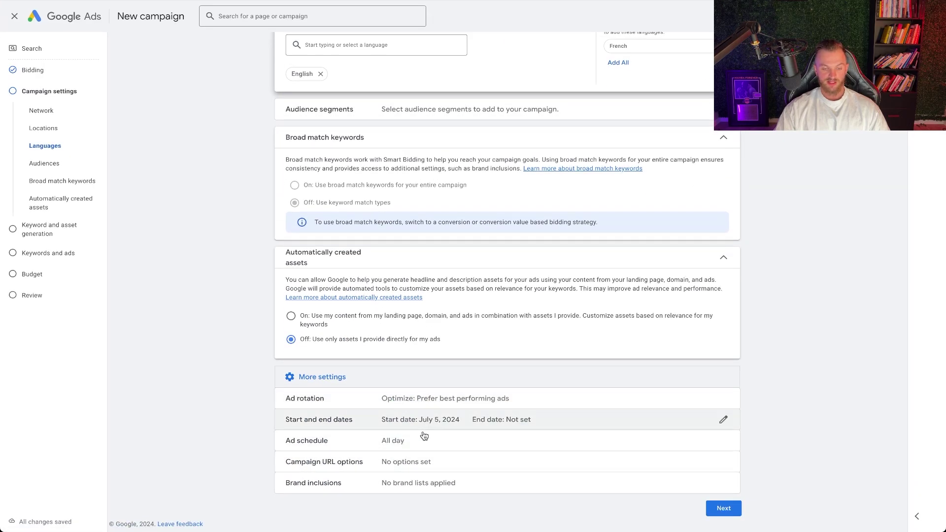
click(723, 509)
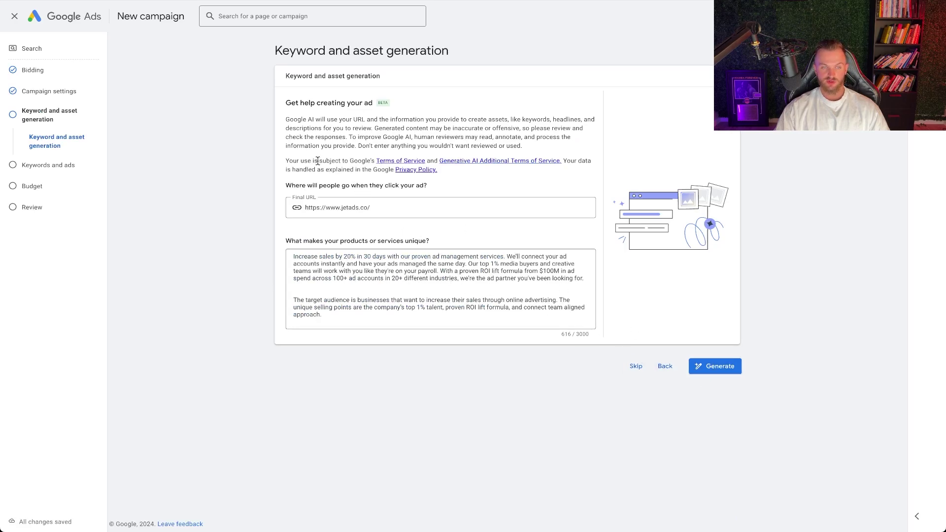
- Generate keywords and ads from the JetAds final URL and business description
click(734, 367)
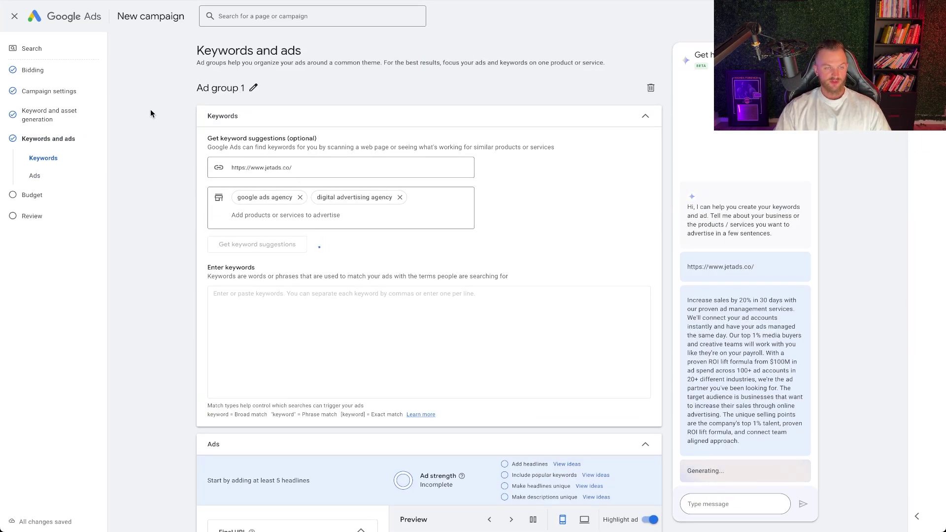
- Rename the ad group to 'JetAds Branded' and remove the two product suggestions
click(255, 89)
drag(254, 89, 196, 91)
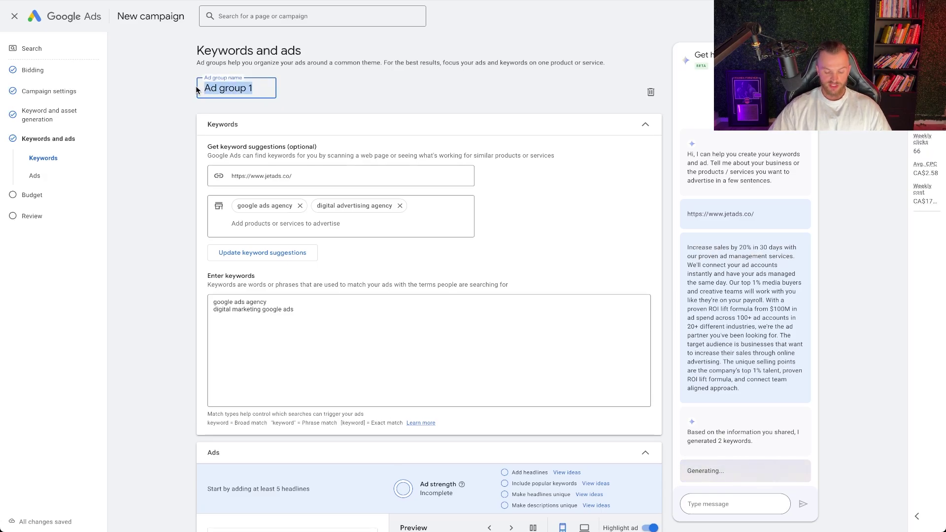
text(JetAds Brand)
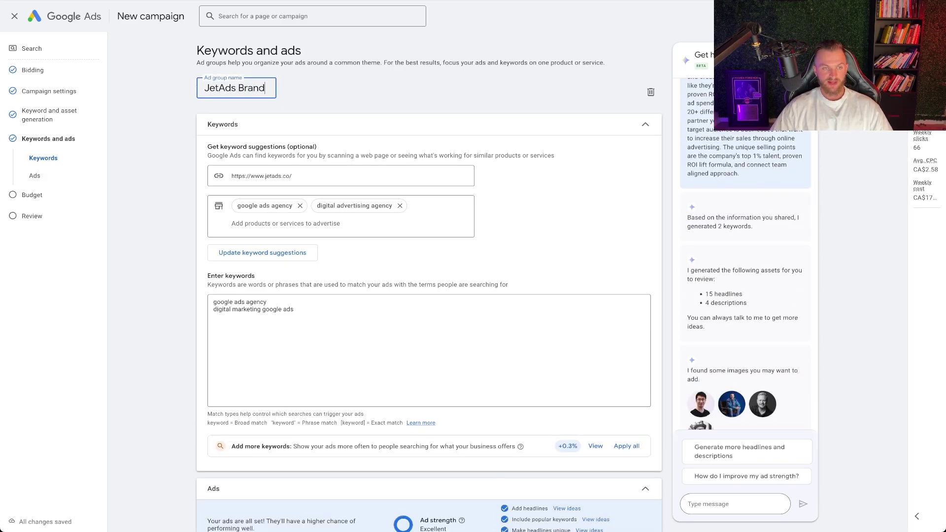
text(ed)
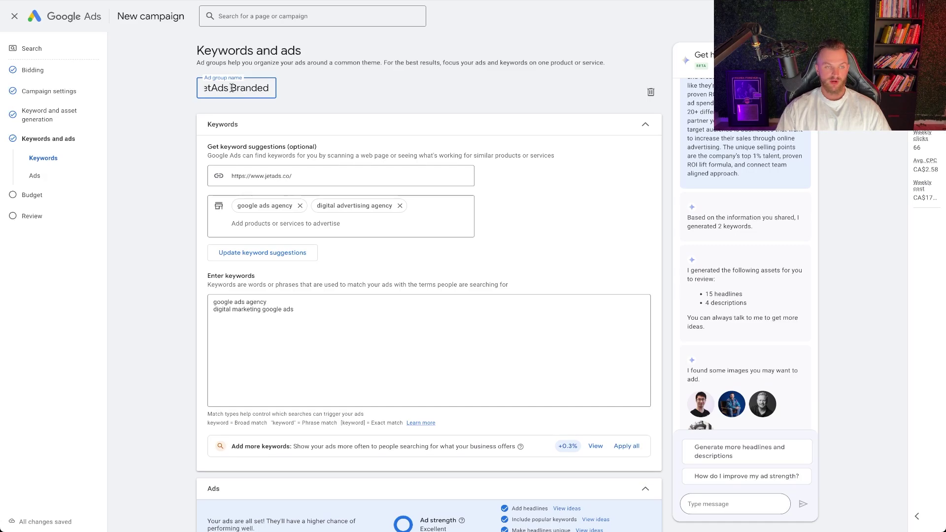
key(Return)
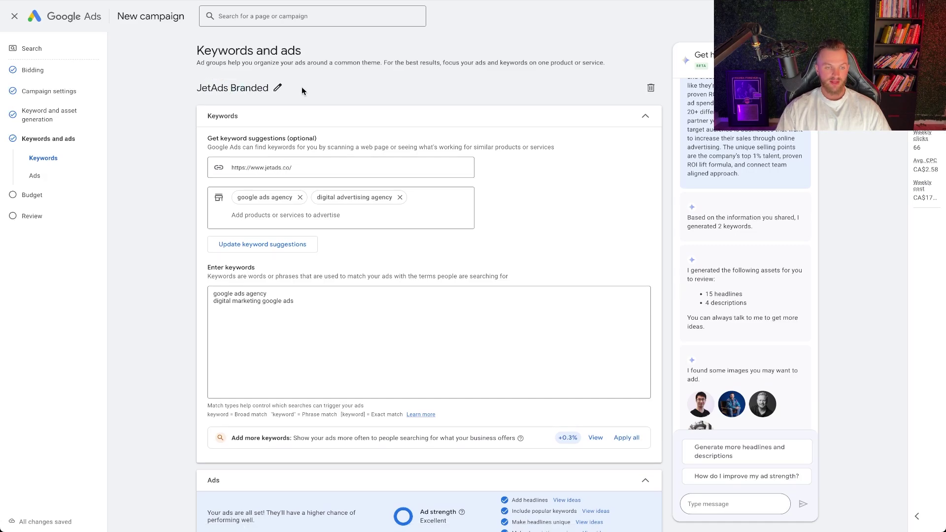
click(300, 197)
click(315, 197)
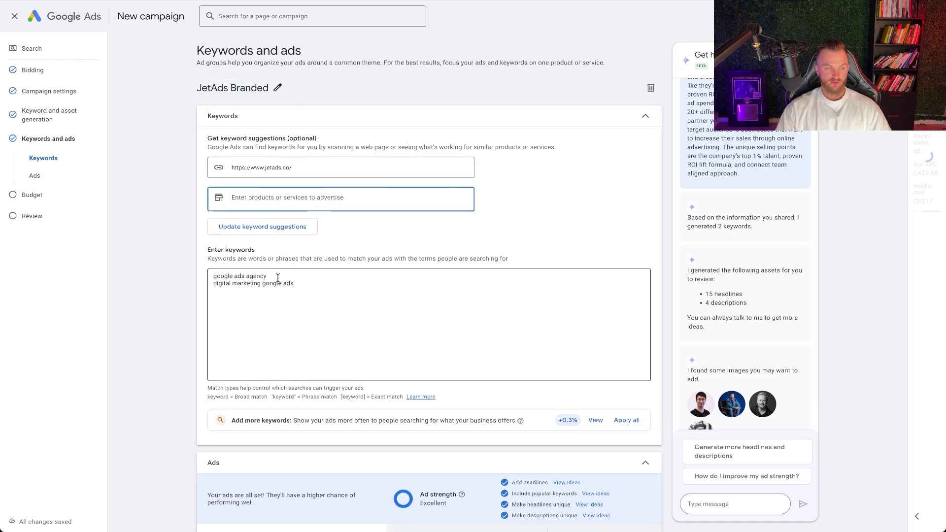
- Replace both generated keywords with an opening '[' for an exact-match entry
drag(319, 284, 200, 275)
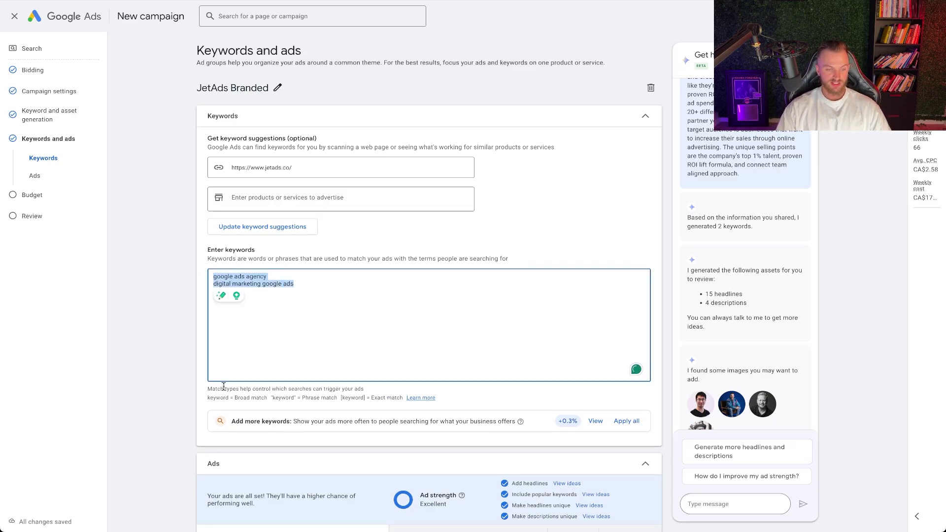
drag(205, 397, 285, 397)
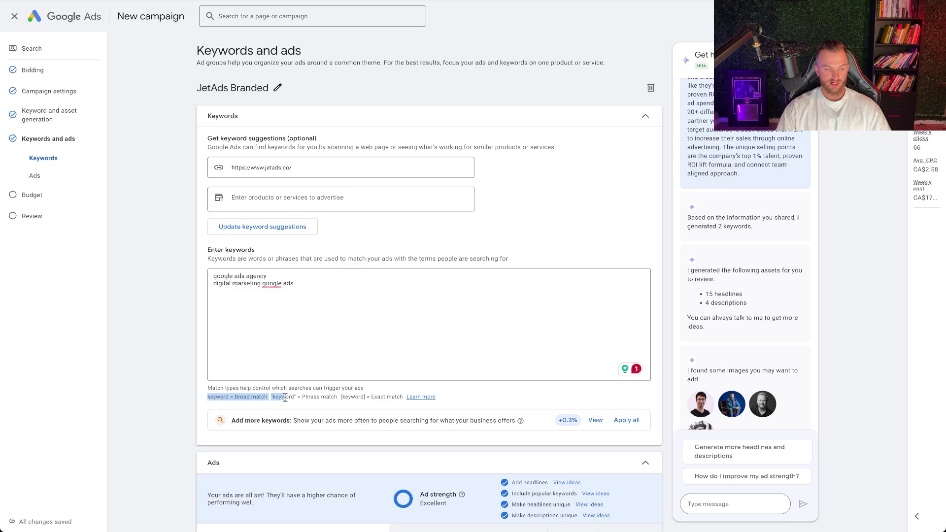
click(262, 399)
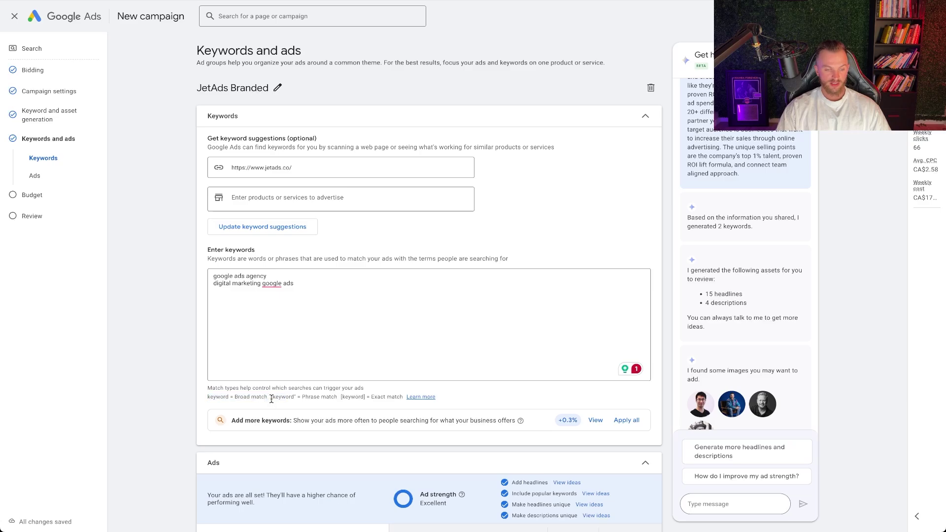
click(267, 278)
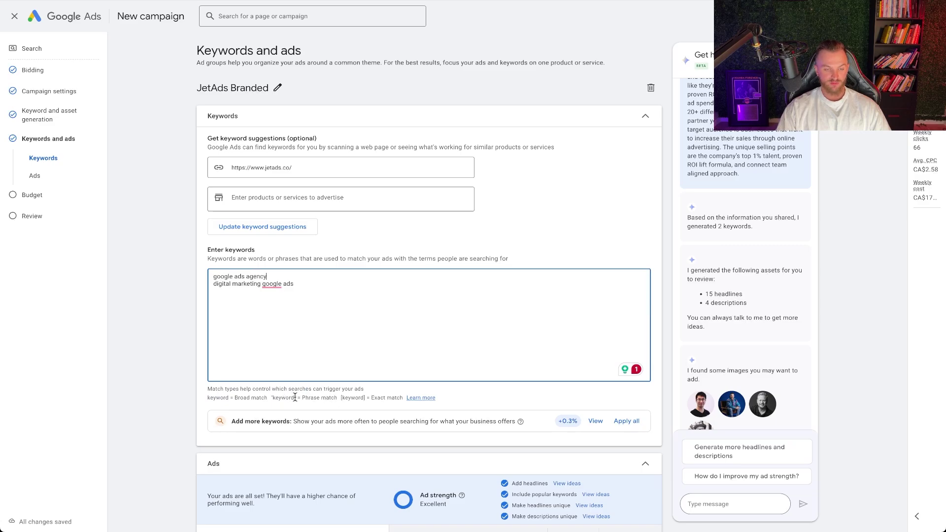
click(370, 398)
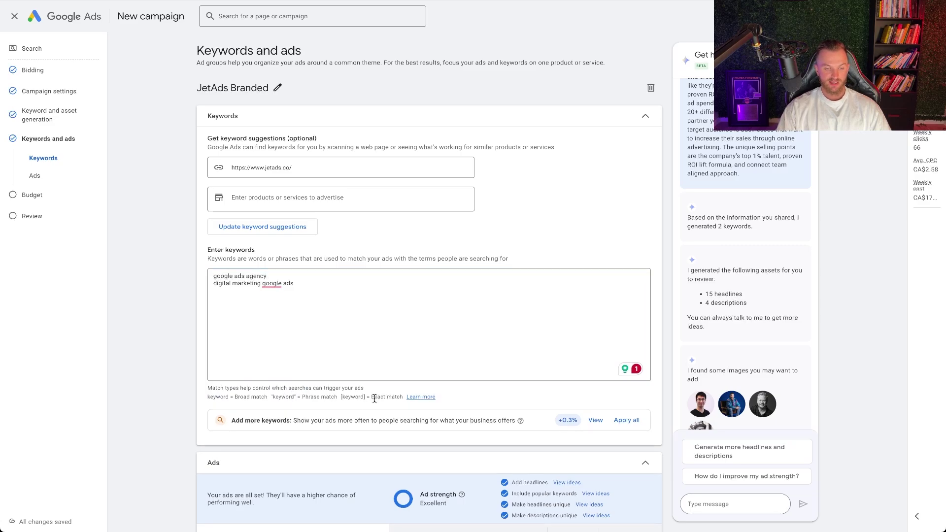
drag(308, 276, 188, 270)
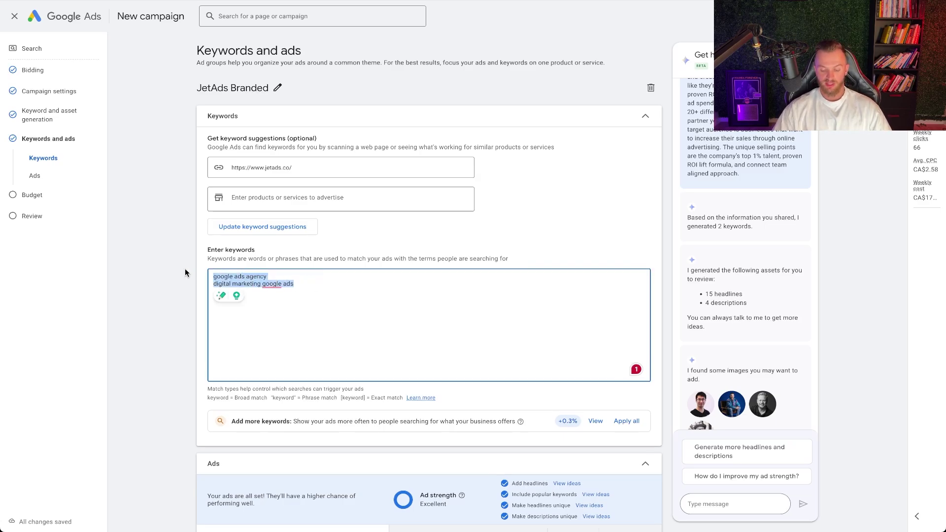
text([)
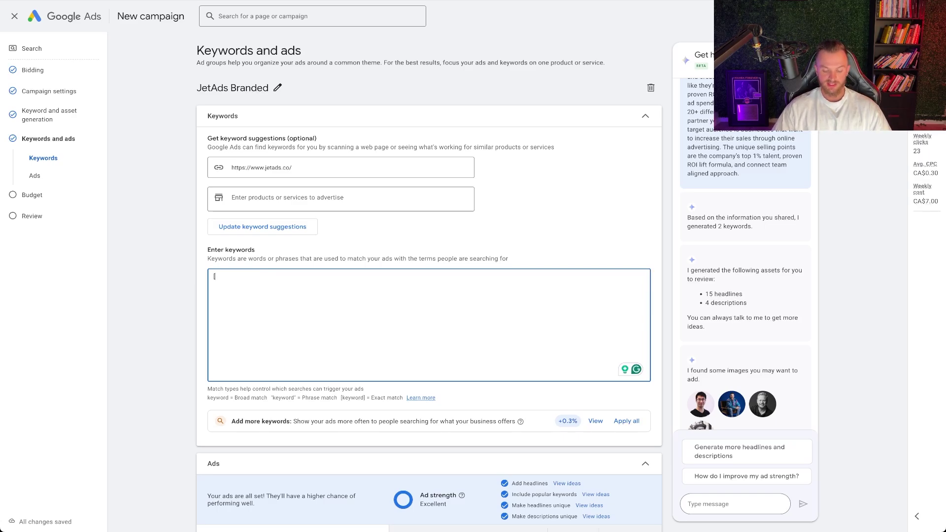
- Clear the stray characters and enter the exact-match keyword [jetads] as the only keyword
key(BackSpace)
text(")
key(BackSpace)
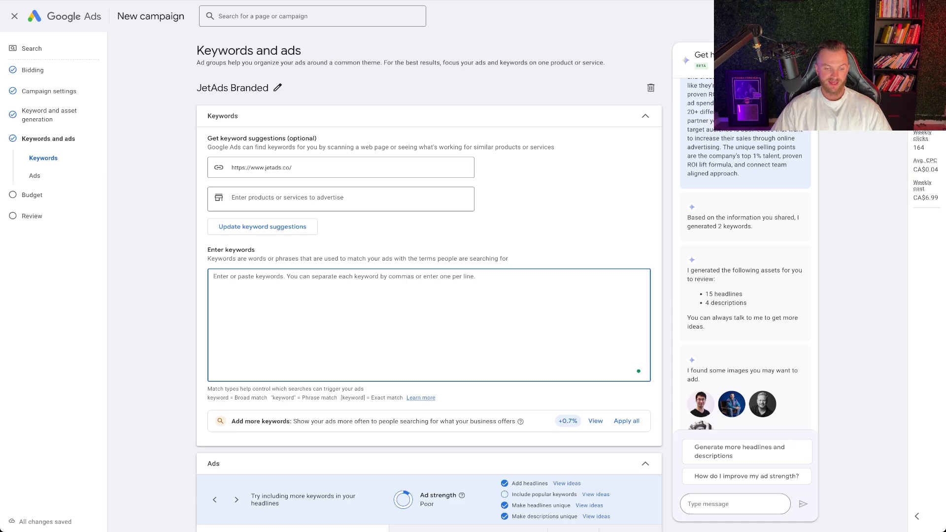
text("jetads)
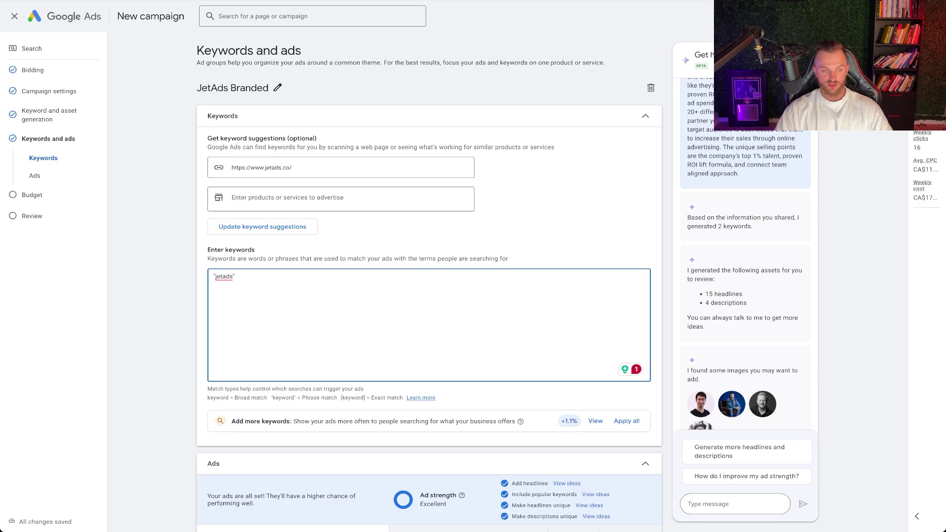
text(")
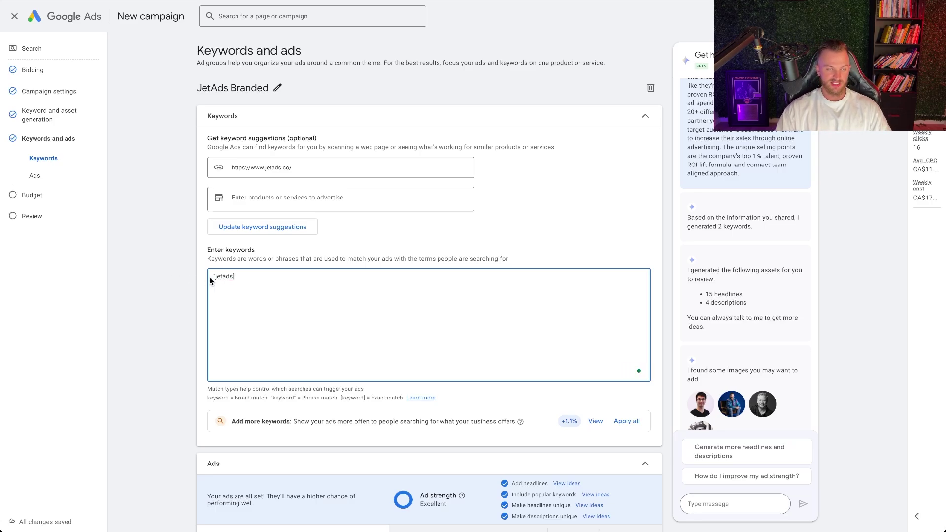
key(Home)
text([)
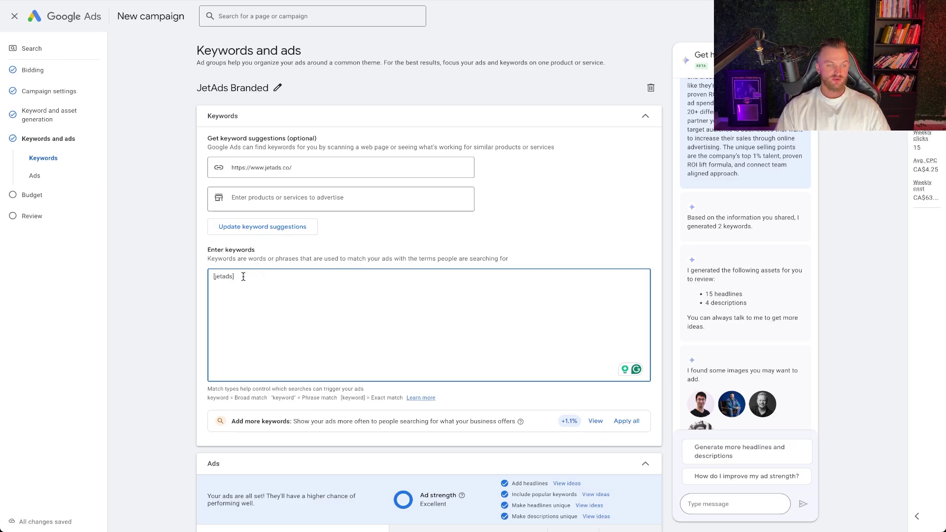
- Enter 'JetAds' in the Business name field, then return up to the headlines
scroll(281, 275, down, 6)
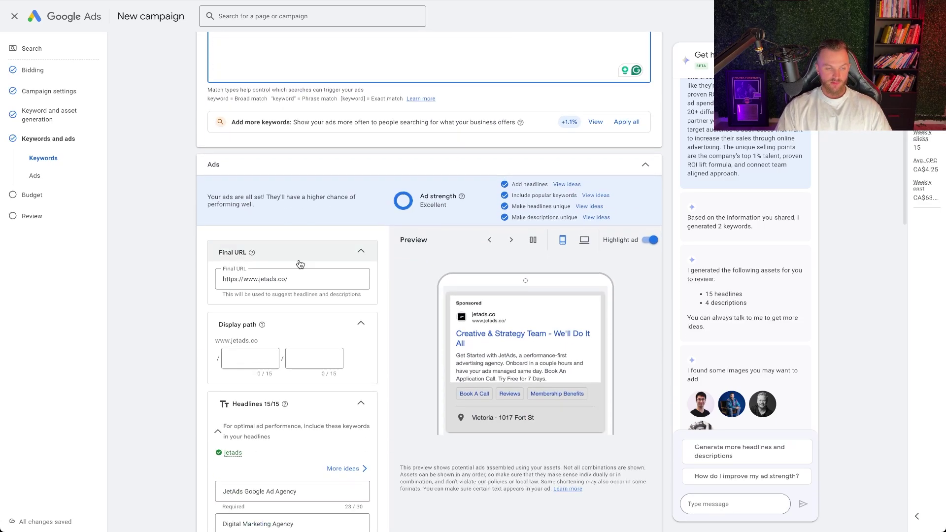
scroll(300, 264, down, 4)
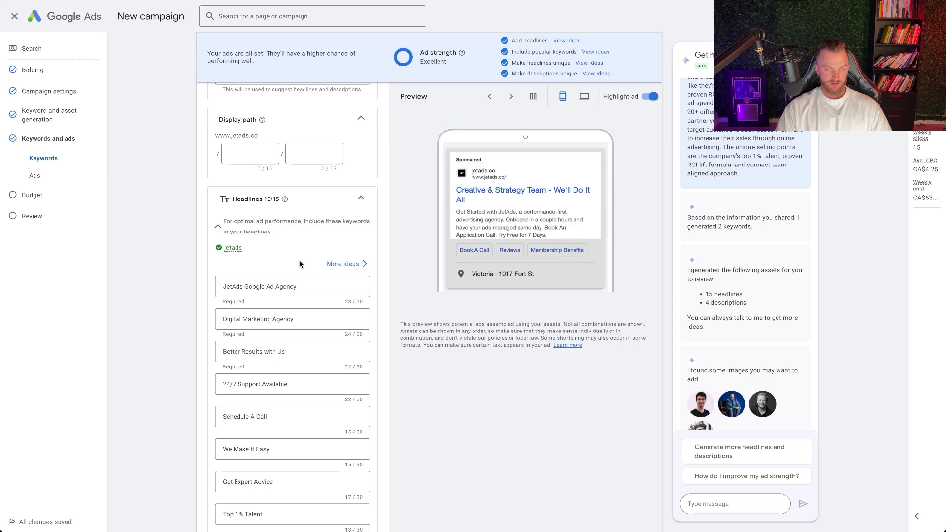
scroll(293, 194, down, 2)
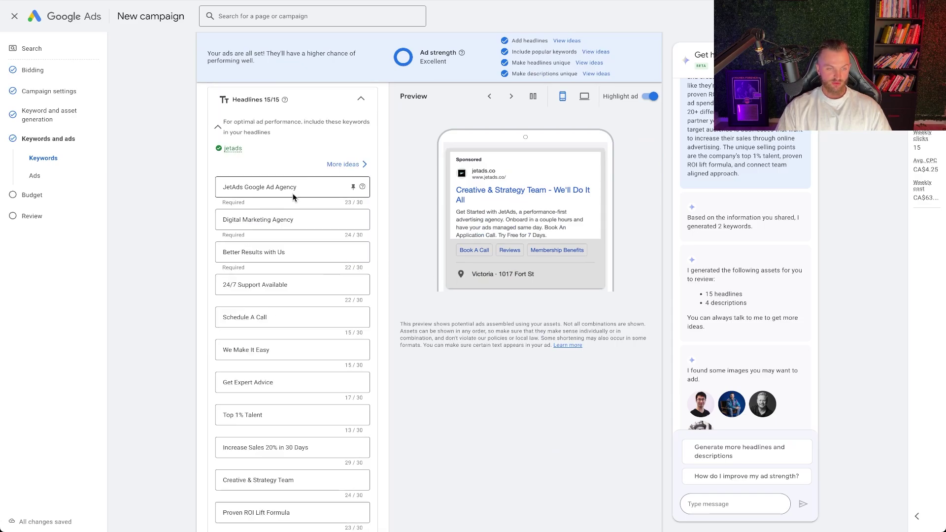
scroll(293, 234, down, 10)
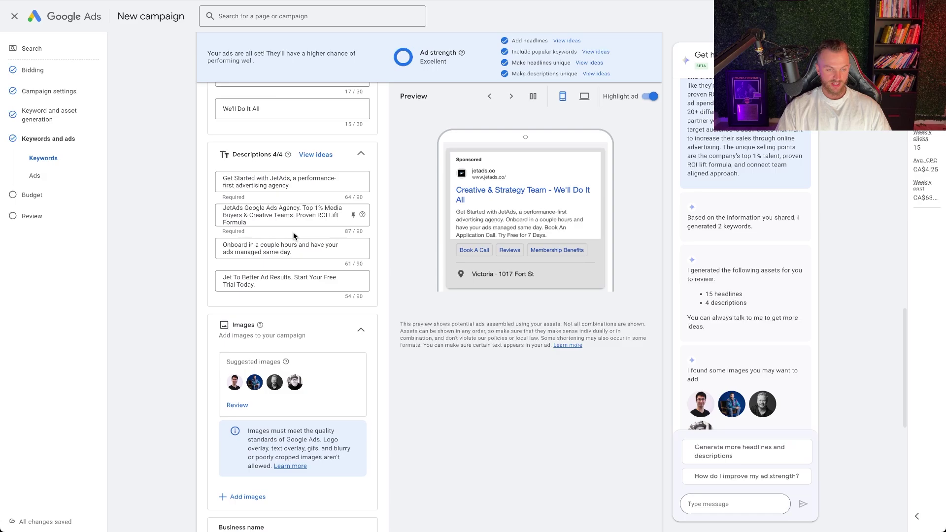
scroll(293, 236, down, 6)
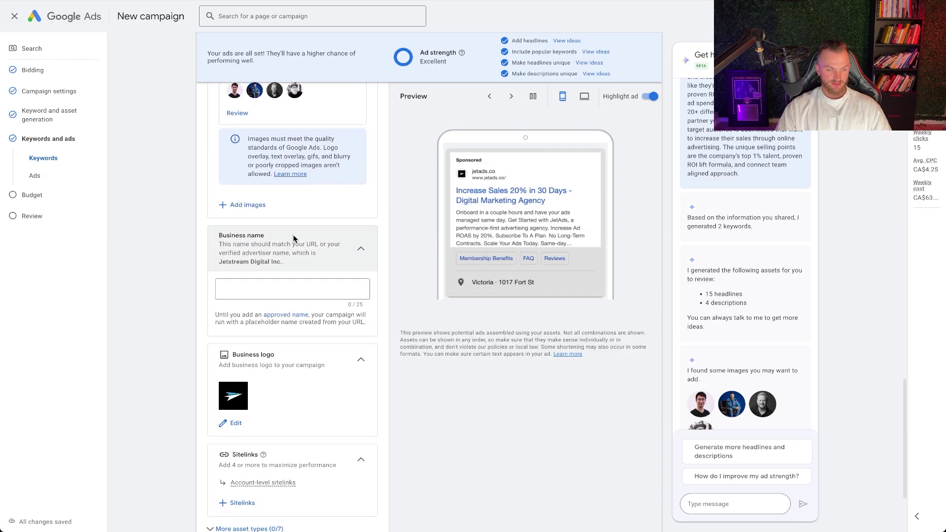
click(255, 289)
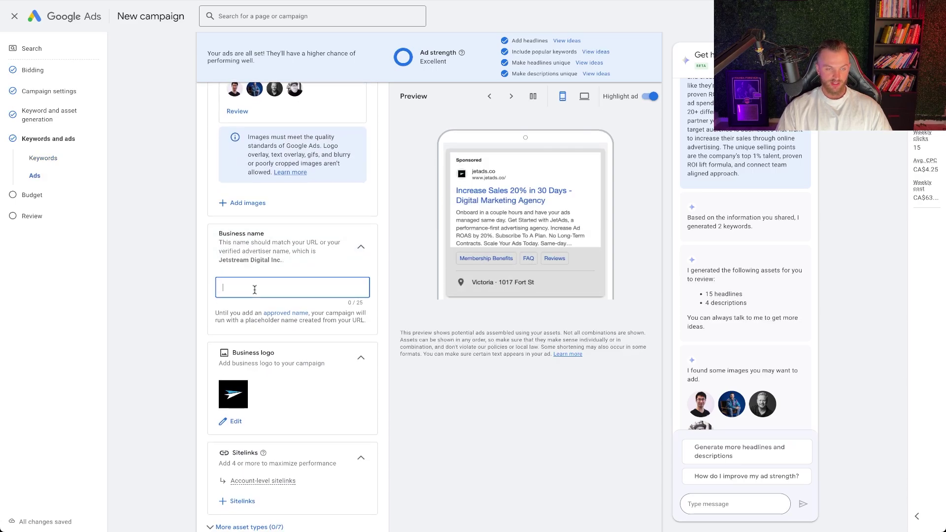
text(JetAds)
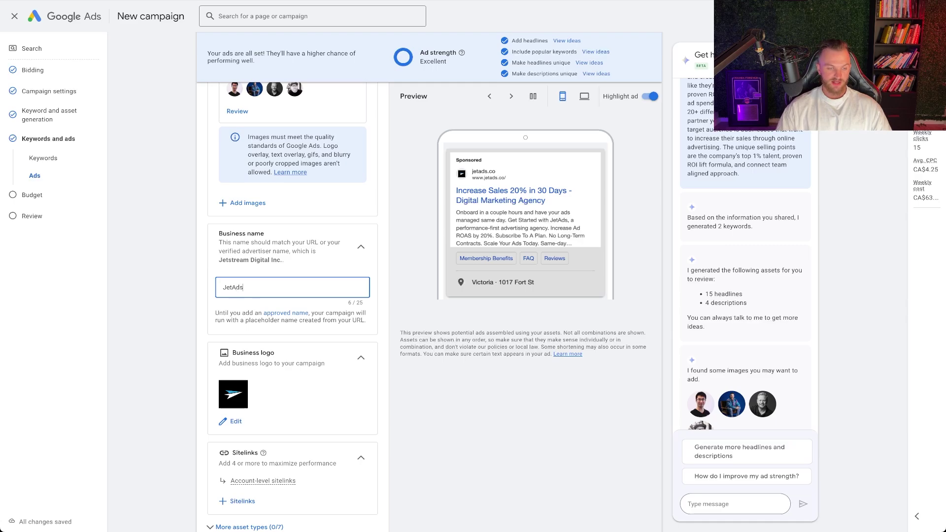
scroll(260, 309, up, 8)
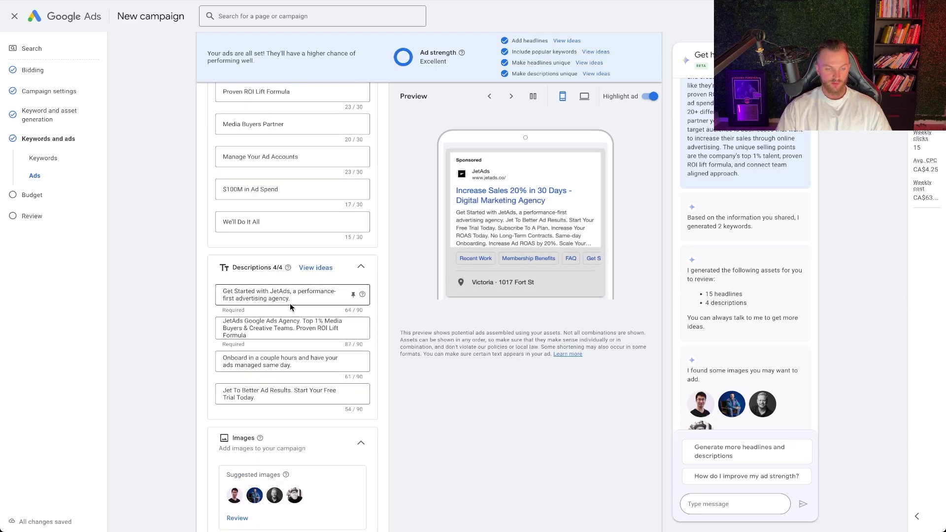
scroll(302, 337, up, 10)
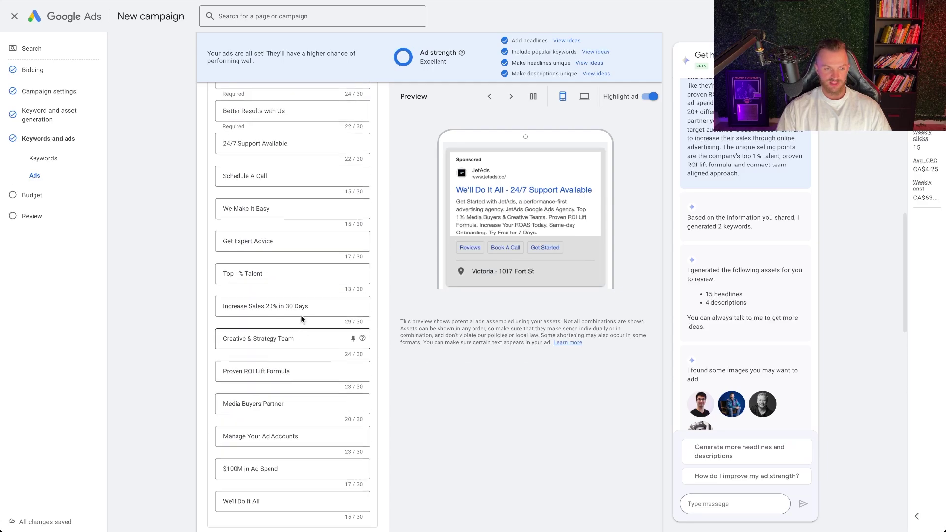
drag(298, 276, 180, 281)
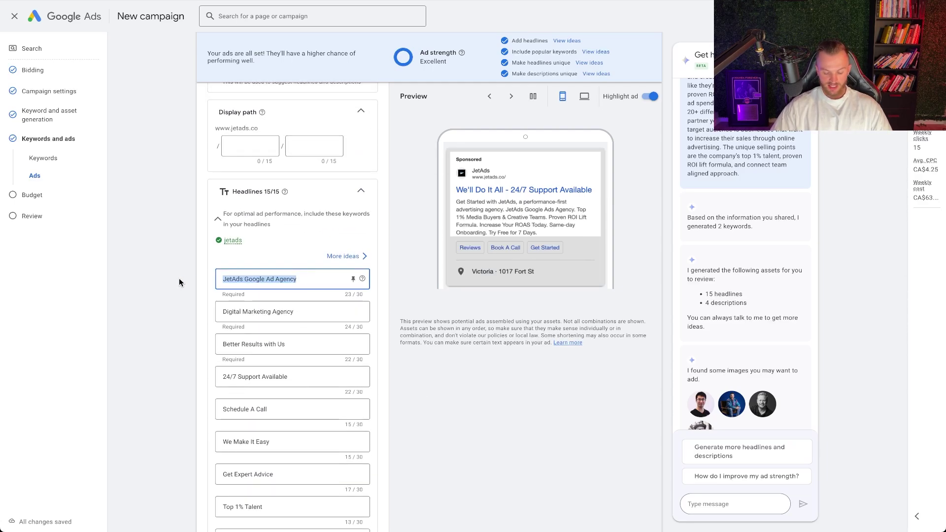
- Enter the JetAds headline and pin it to position 1
text(JetAds)
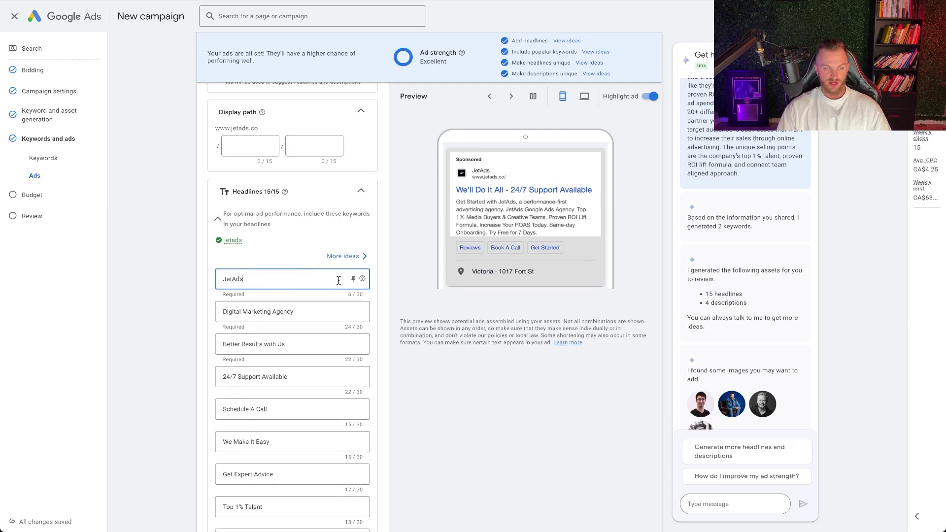
click(352, 279)
click(432, 390)
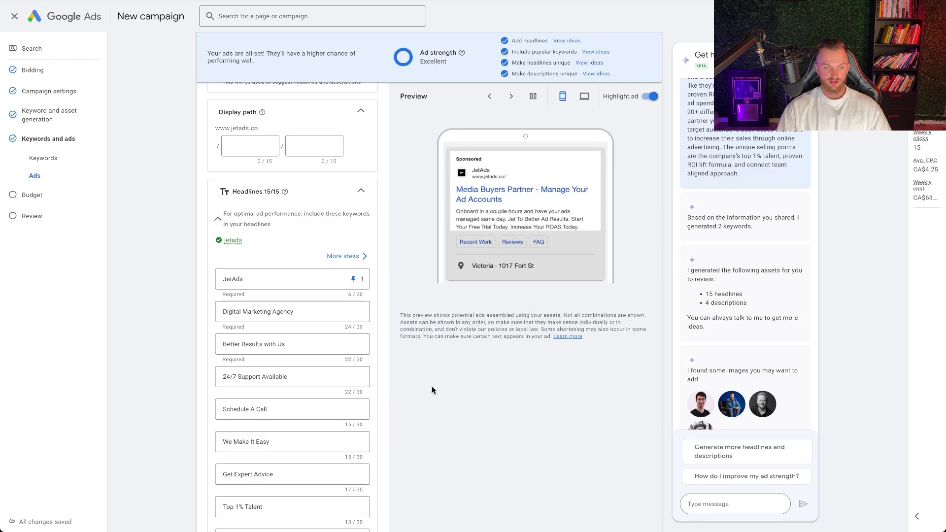
click(231, 278)
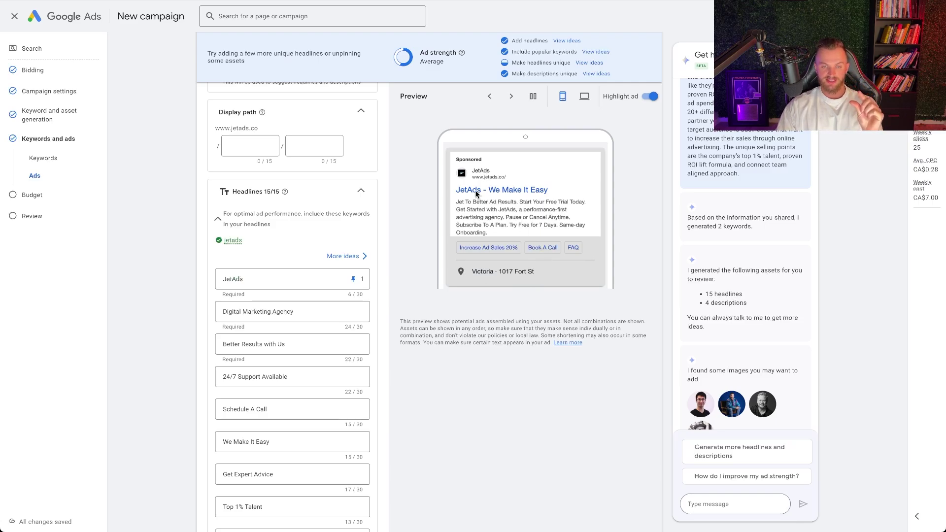
click(353, 279)
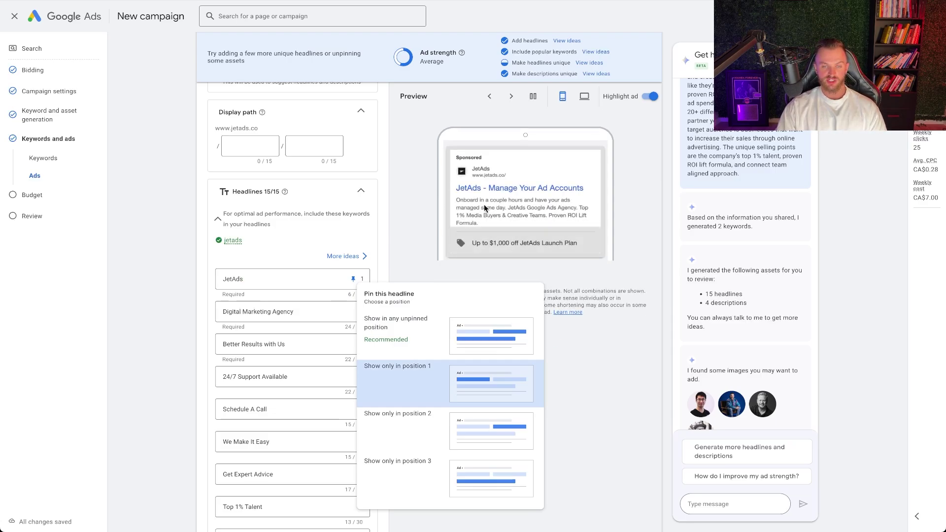
click(241, 340)
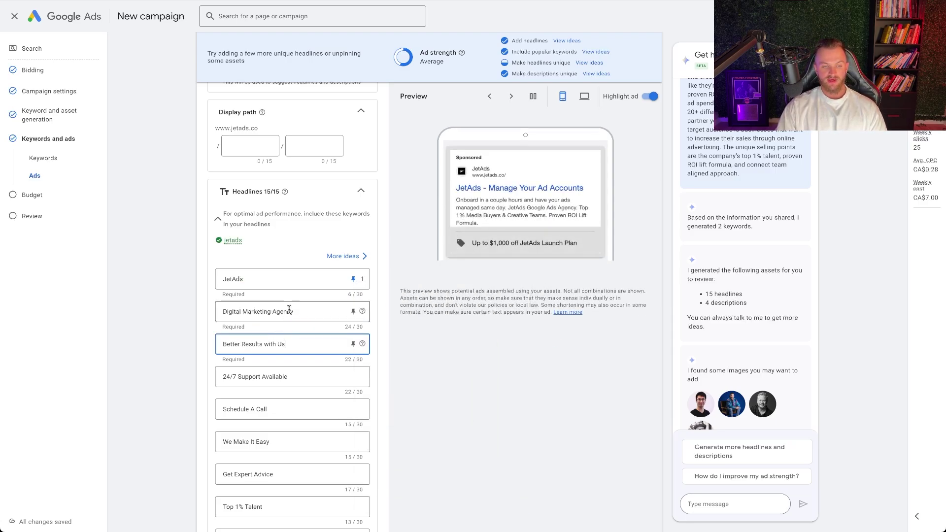
- Leave the Digital Marketing Agency headline unpinned, then review the remaining headlines, images, business name, logo and sitelinks
click(349, 313)
click(432, 392)
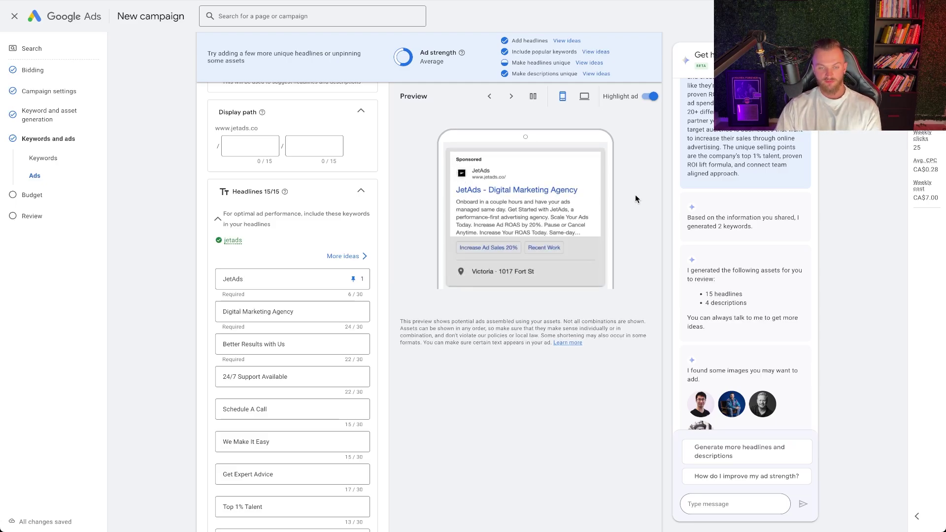
scroll(324, 343, down, 1)
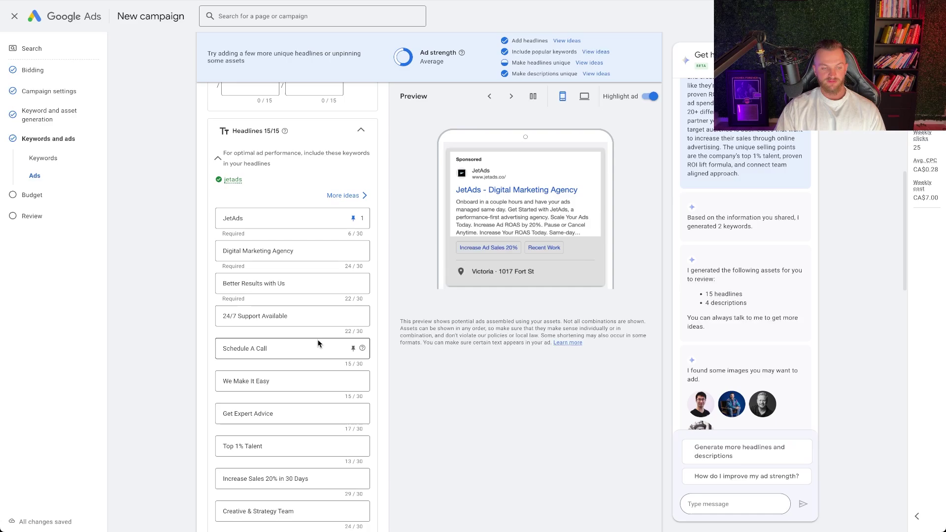
drag(296, 317, 196, 323)
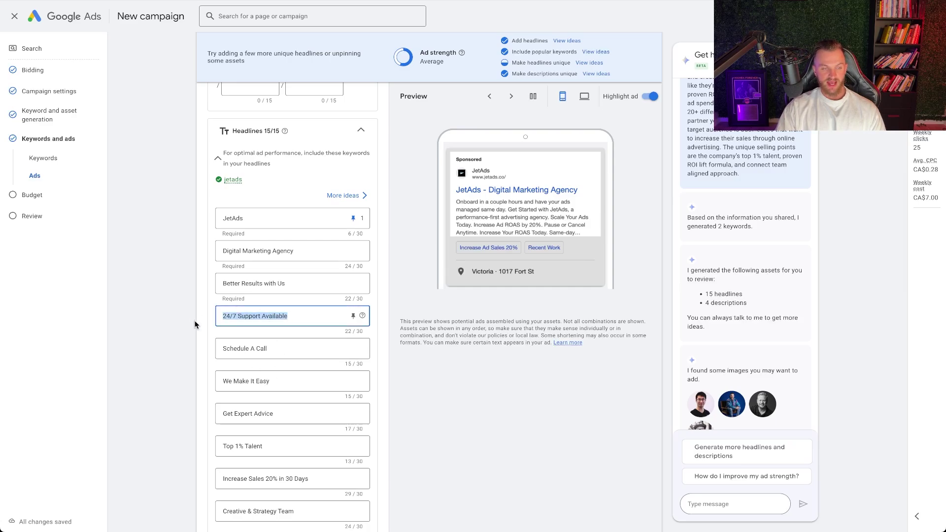
scroll(247, 355, down, 1)
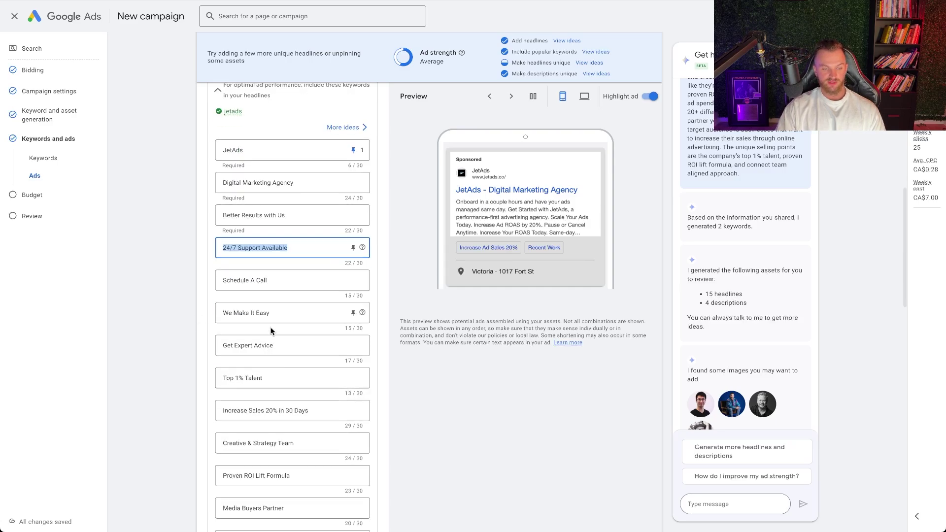
click(219, 314)
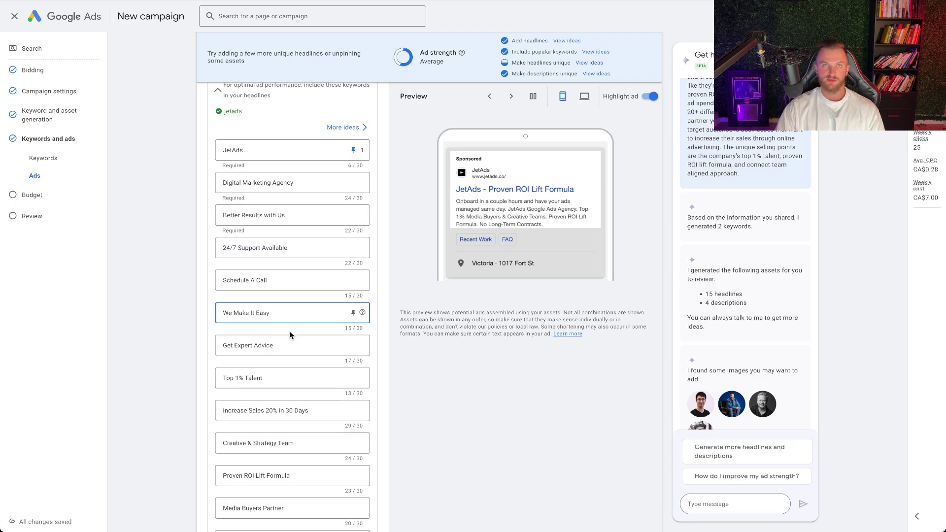
scroll(291, 336, down, 15)
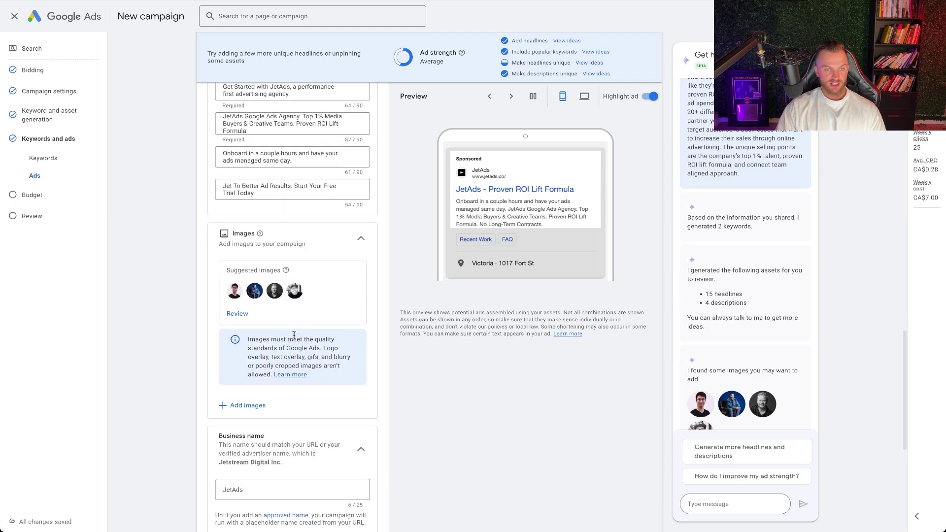
scroll(294, 339, down, 3)
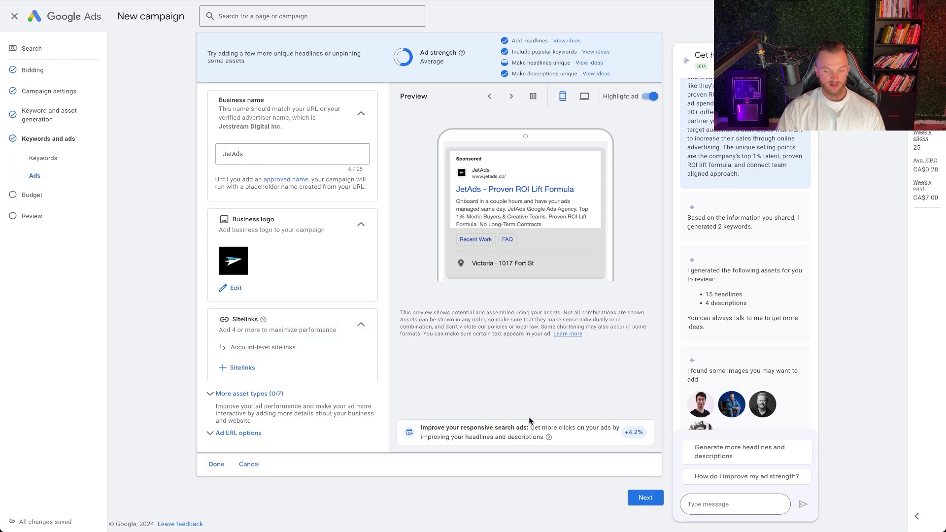
- On the Budget step, compare a custom budget with the recommended option, keeping CA$1.00 per day
click(643, 495)
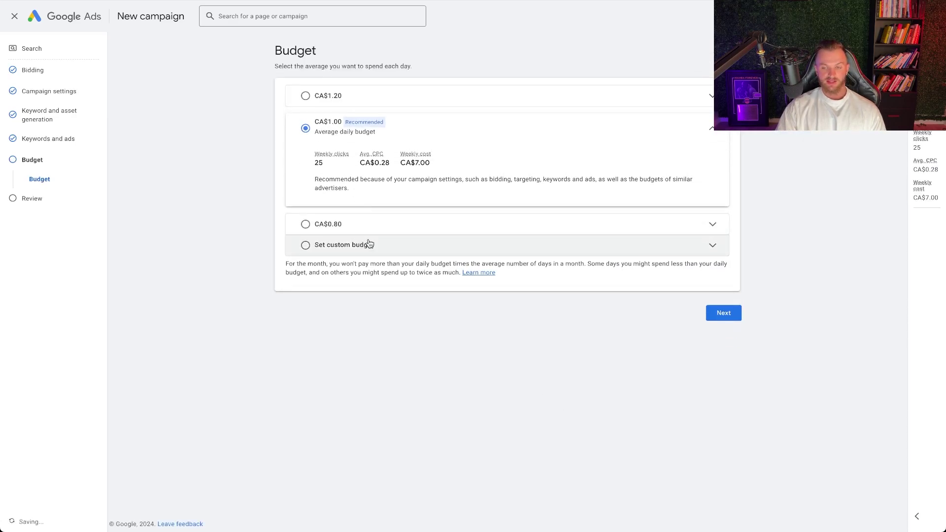
click(48, 138)
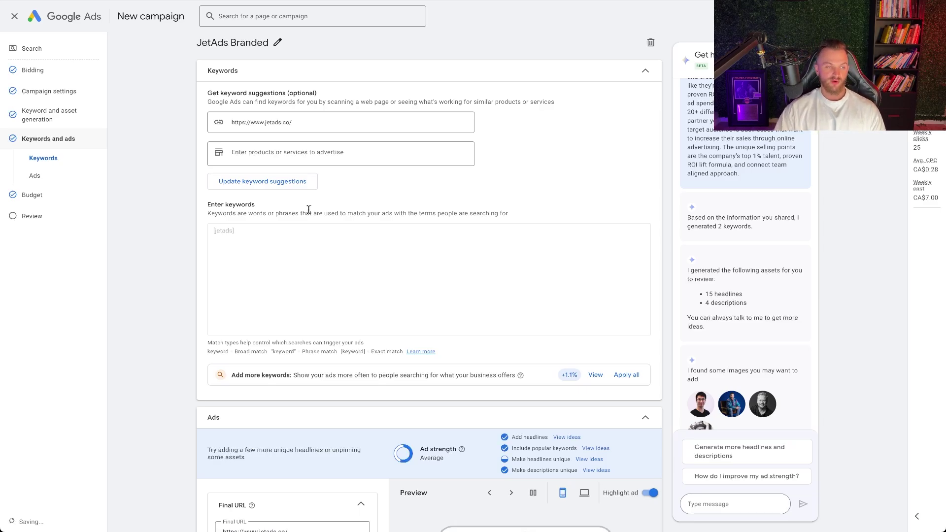
click(50, 197)
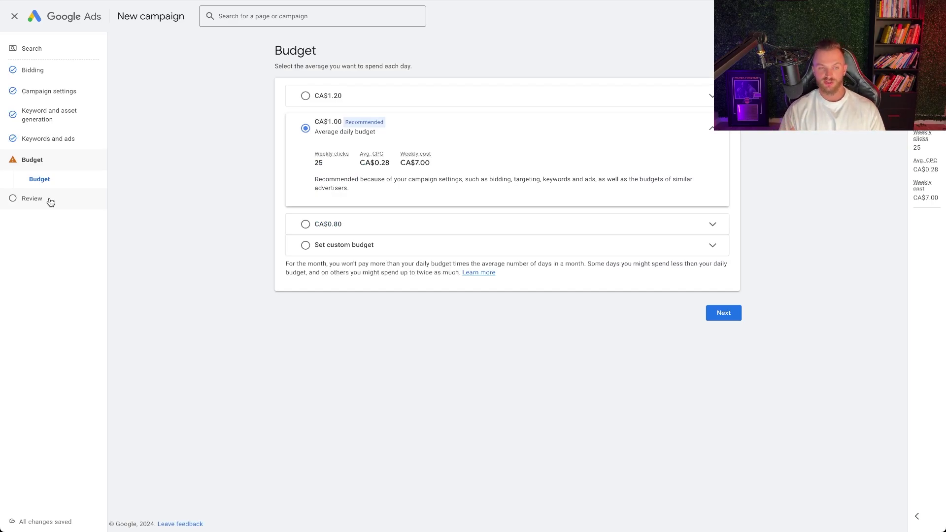
click(332, 249)
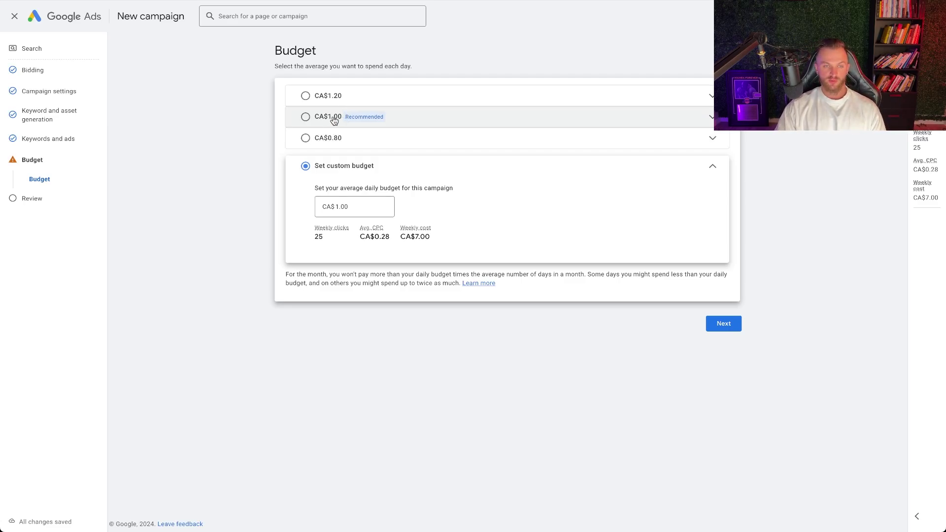
click(334, 118)
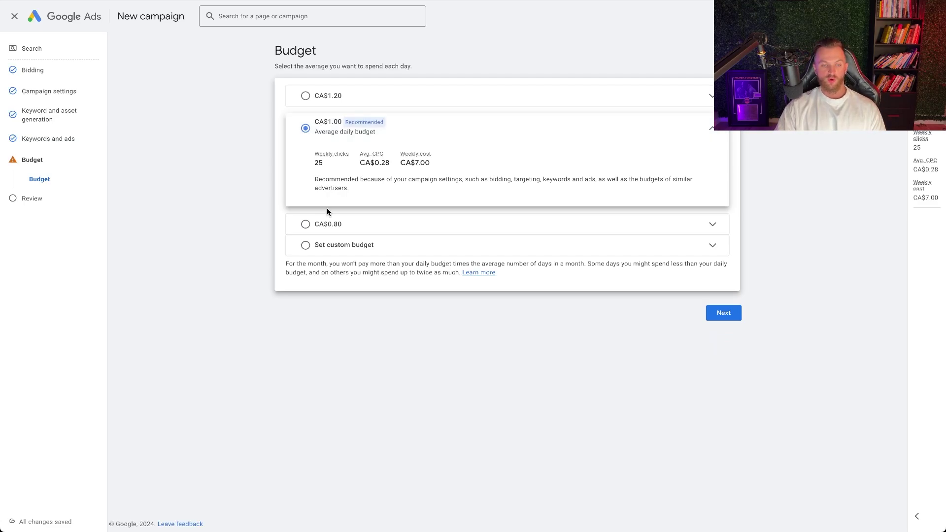
click(330, 248)
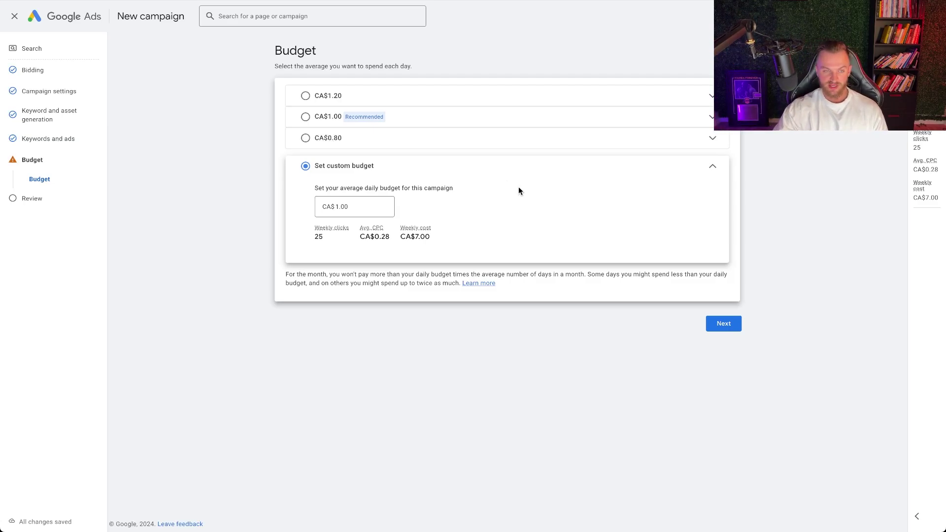
click(330, 121)
- Move on to the campaign review page and scroll through its overview metric cards and chart
click(724, 321)
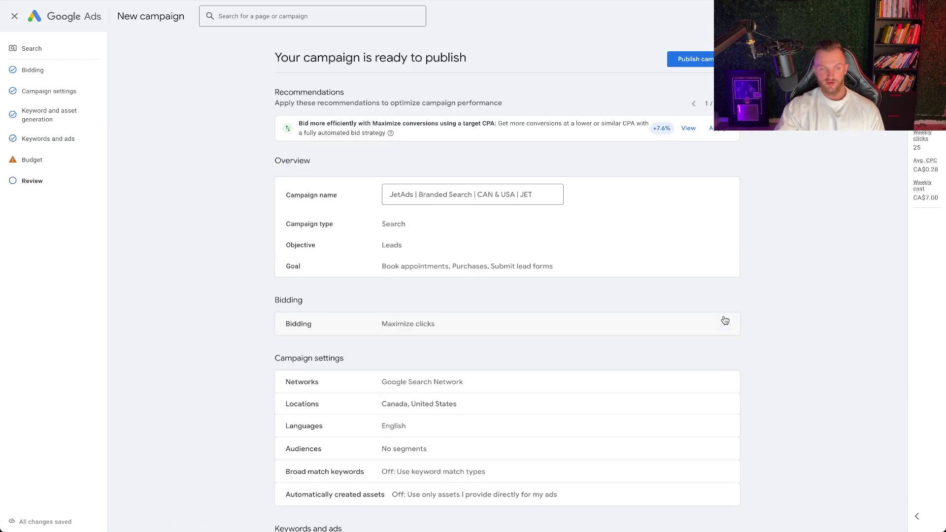
scroll(455, 176, down, 5)
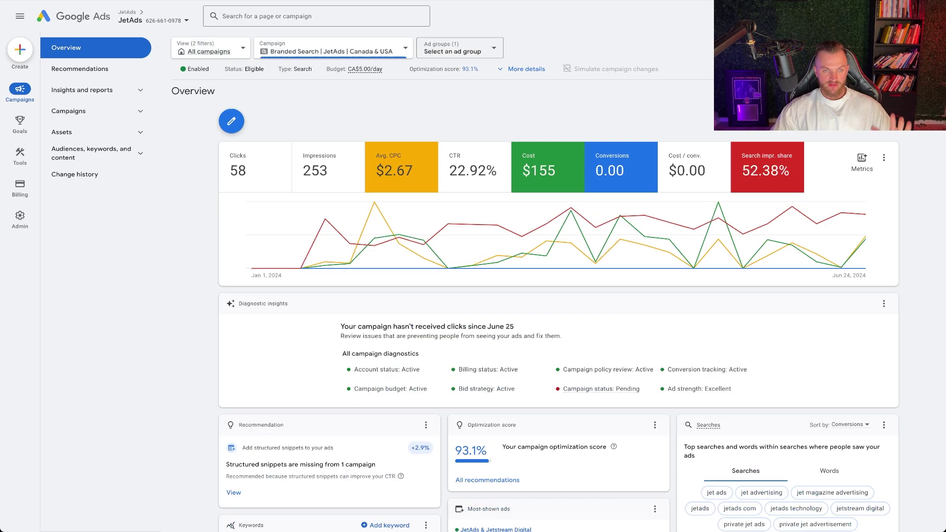
scroll(645, 217, down, 1)
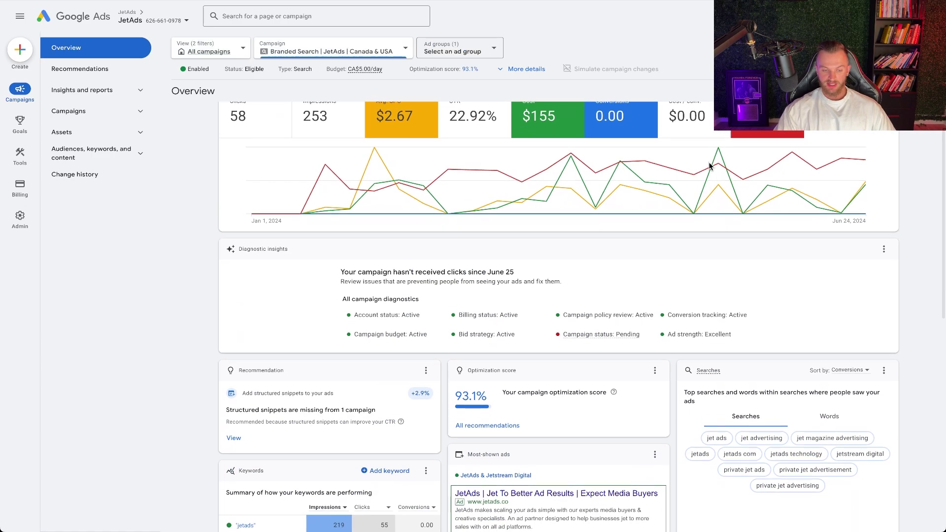
scroll(646, 213, up, 1)
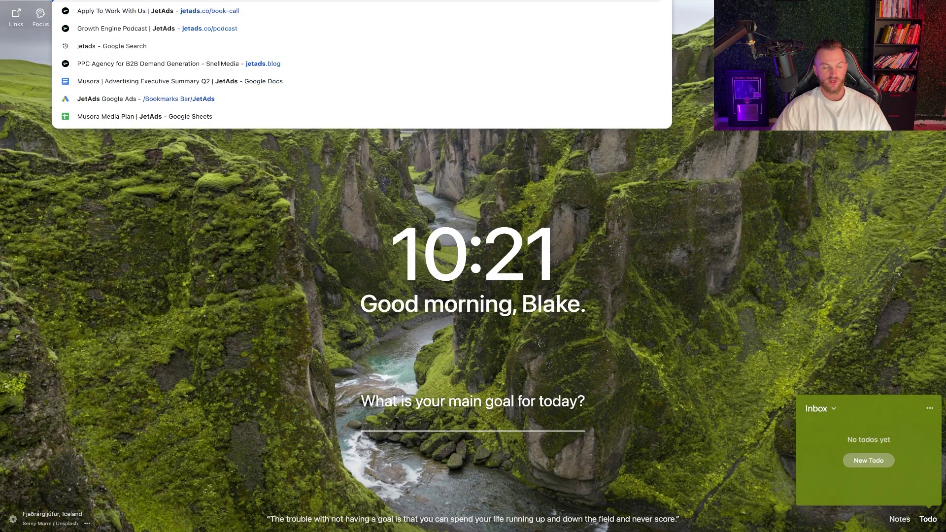
- Search Google for jetads and scroll through the JetAds sponsored ad and organic results
key(Return)
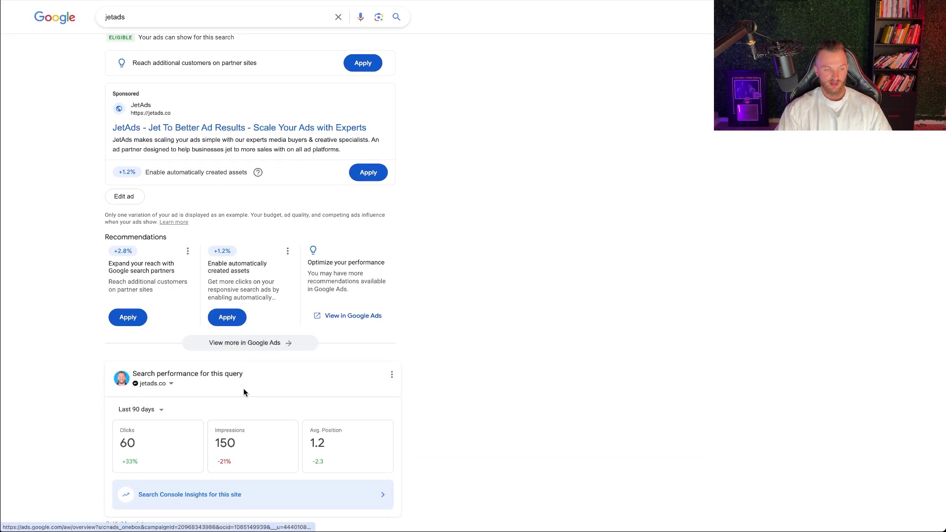
scroll(244, 389, down, 4)
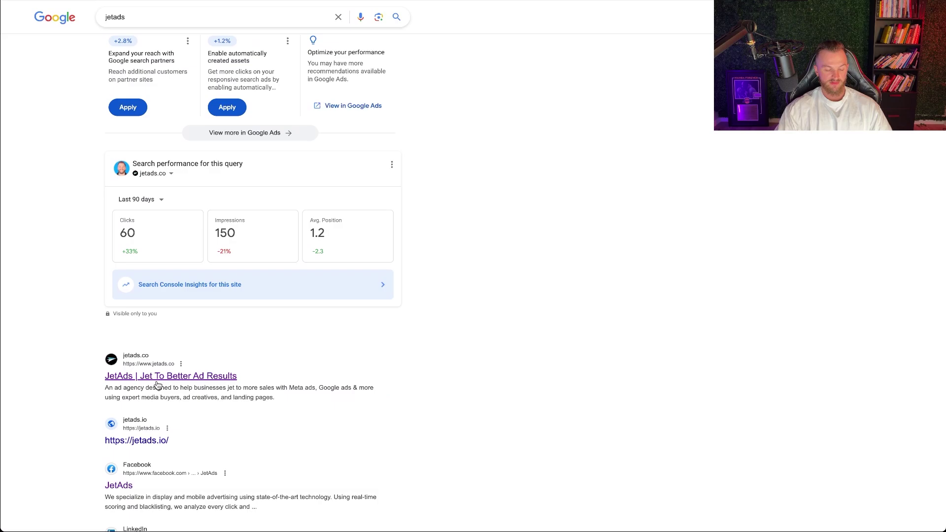
scroll(163, 383, up, 5)
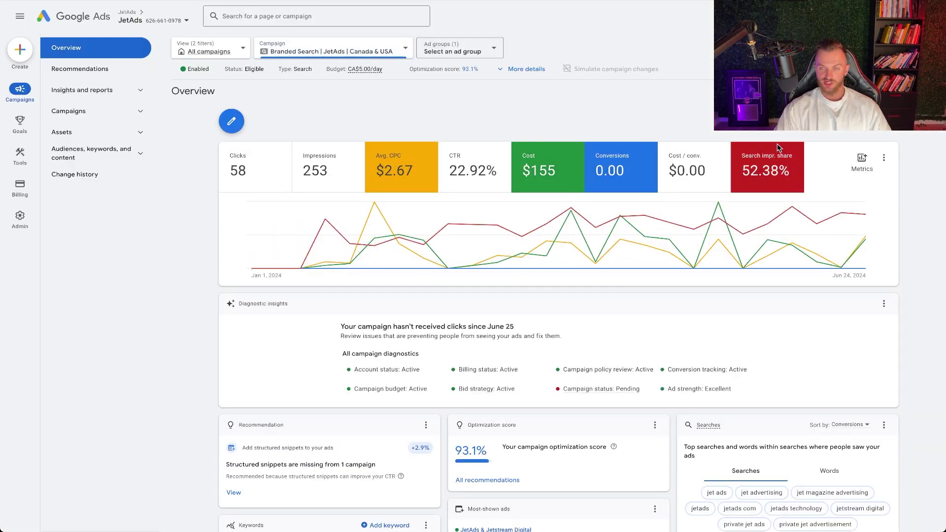
- Open and close the overview metrics chooser unchanged, then chart CTR instead of Avg. CPC
click(863, 160)
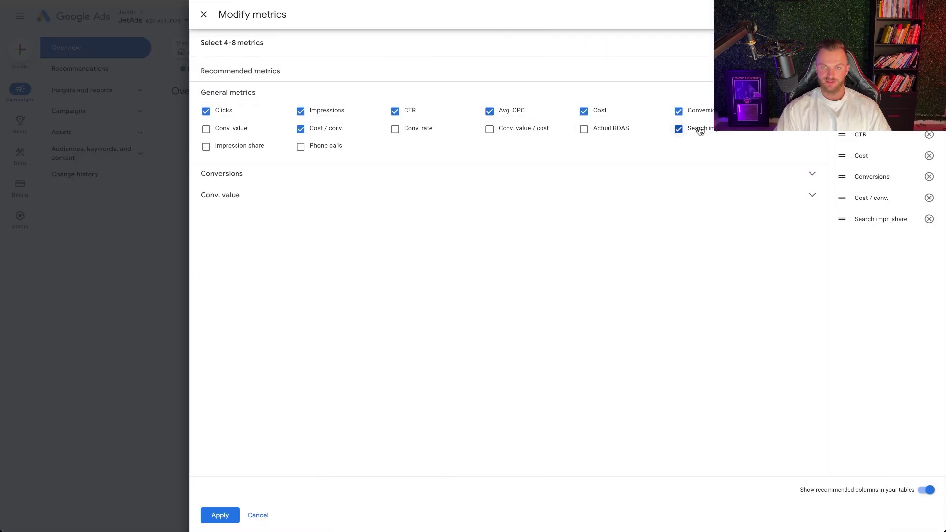
click(203, 14)
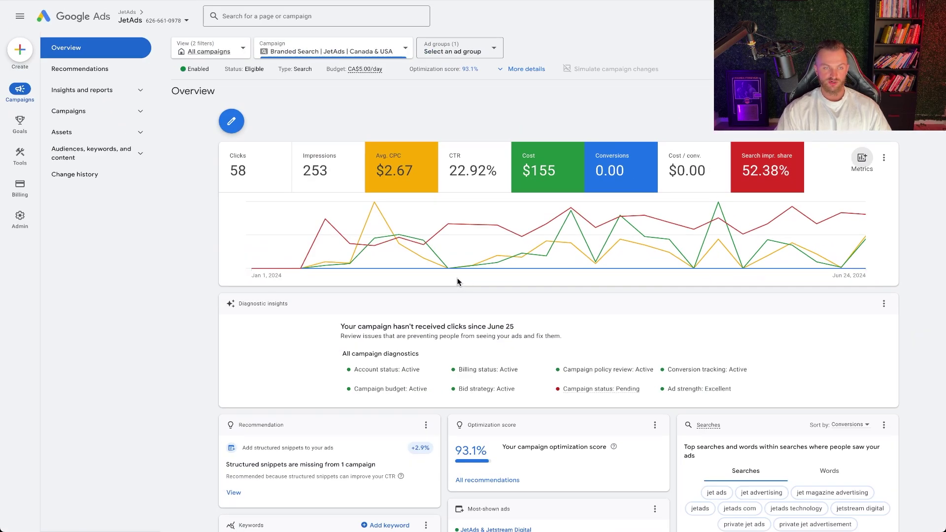
scroll(502, 276, down, 5)
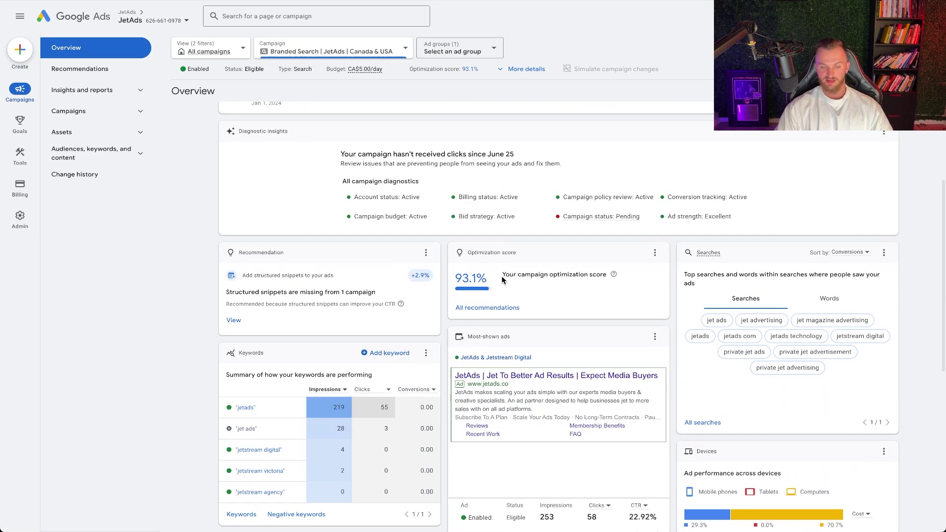
scroll(501, 276, up, 5)
click(468, 180)
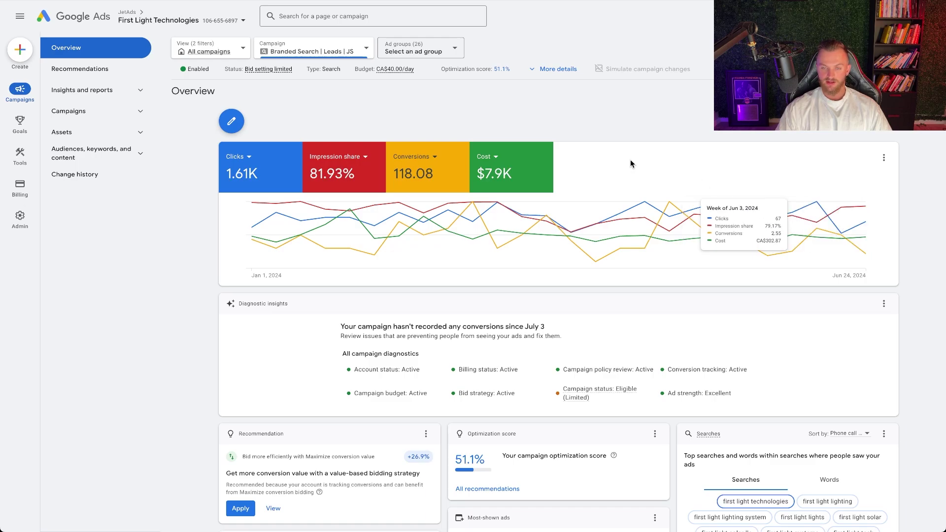
- Change the third overview metric card from Conversions to CTR, then to Avg. CPC
scroll(630, 163, down, 2)
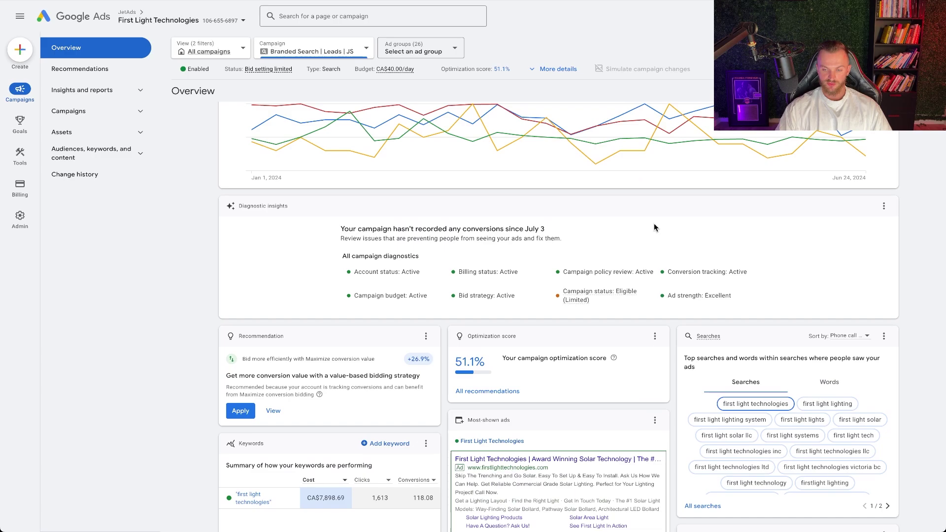
scroll(651, 232, down, 1)
scroll(653, 235, down, 1)
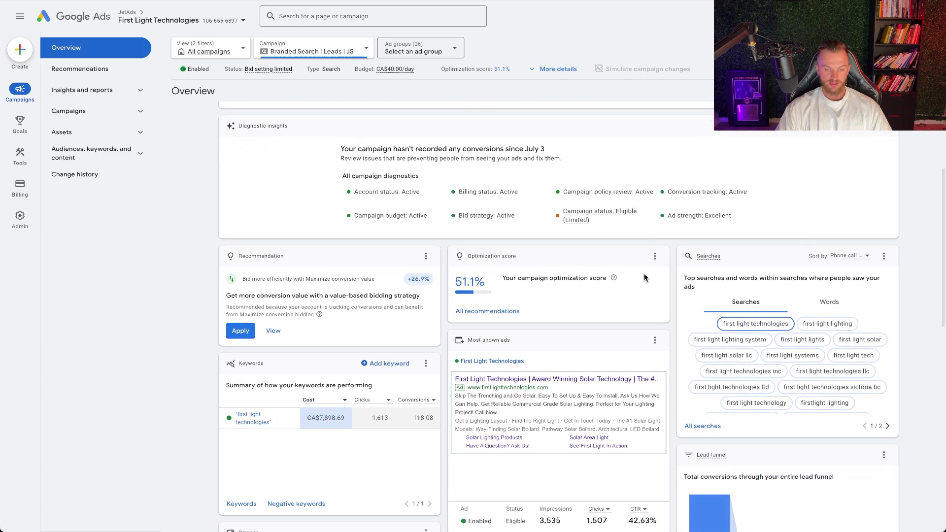
mouse_move(270, 428)
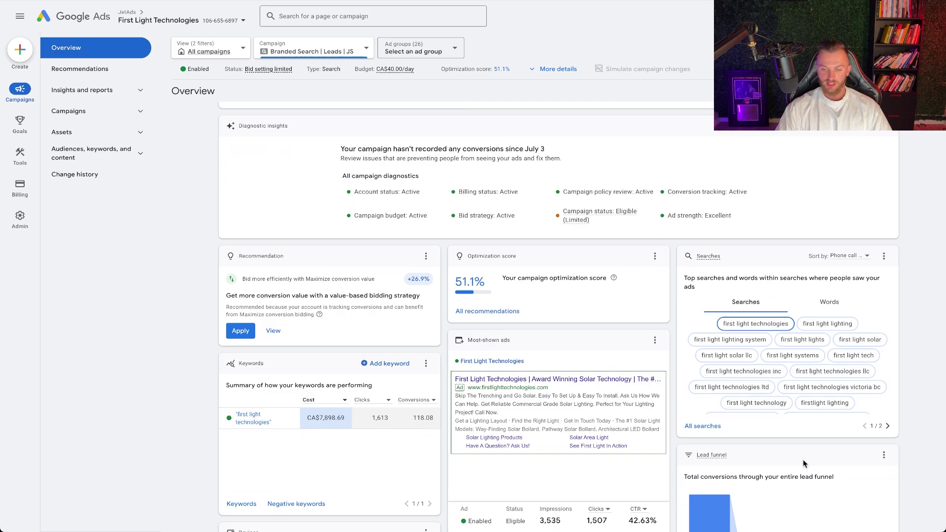
scroll(681, 297, up, 4)
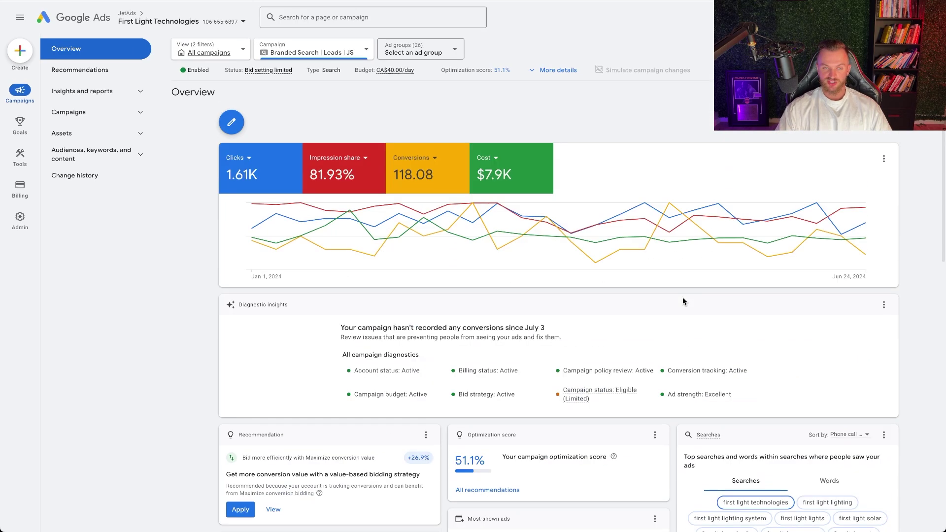
click(424, 157)
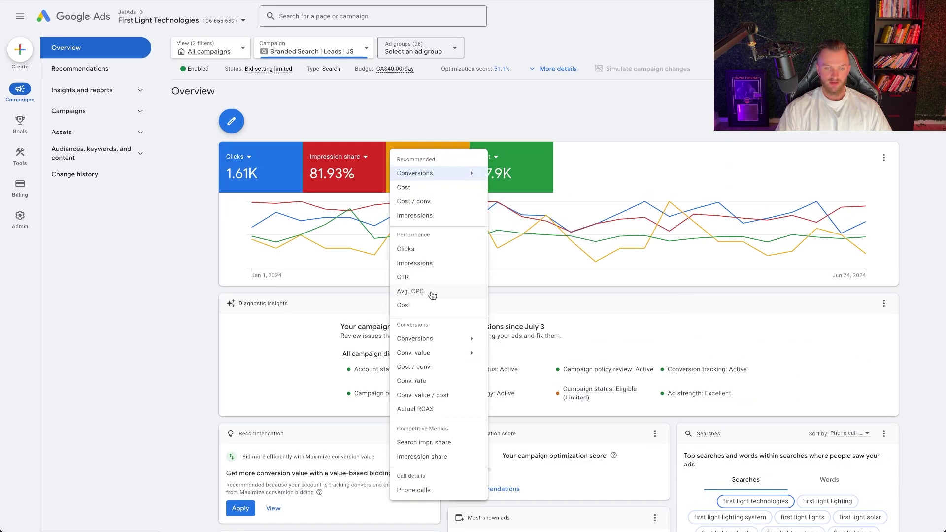
click(415, 276)
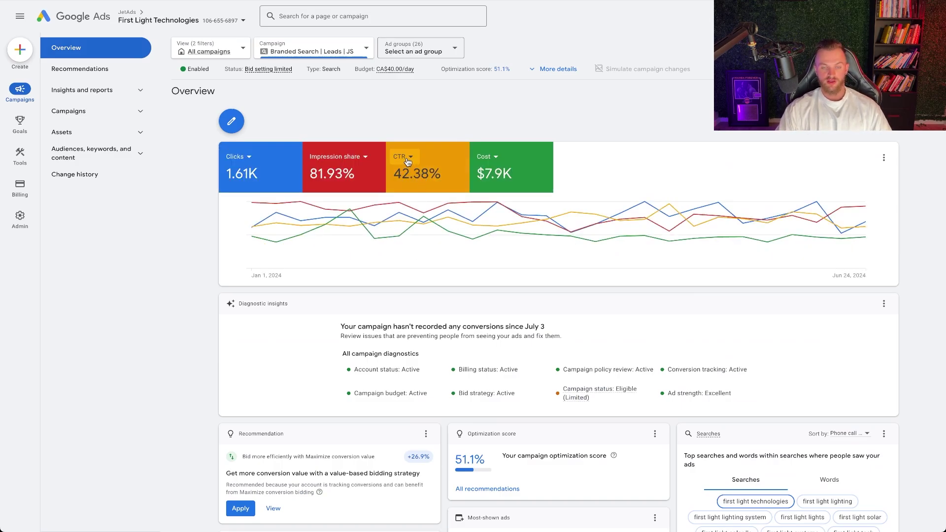
click(407, 161)
click(427, 294)
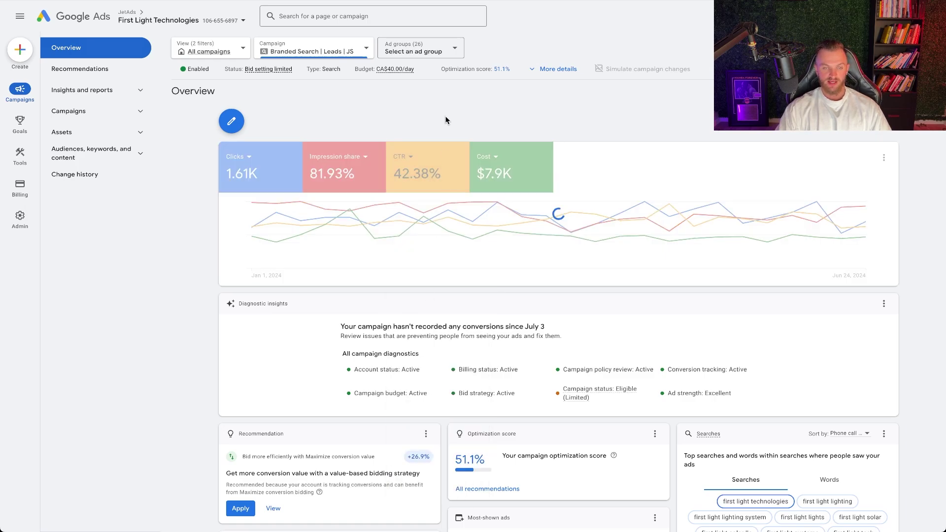